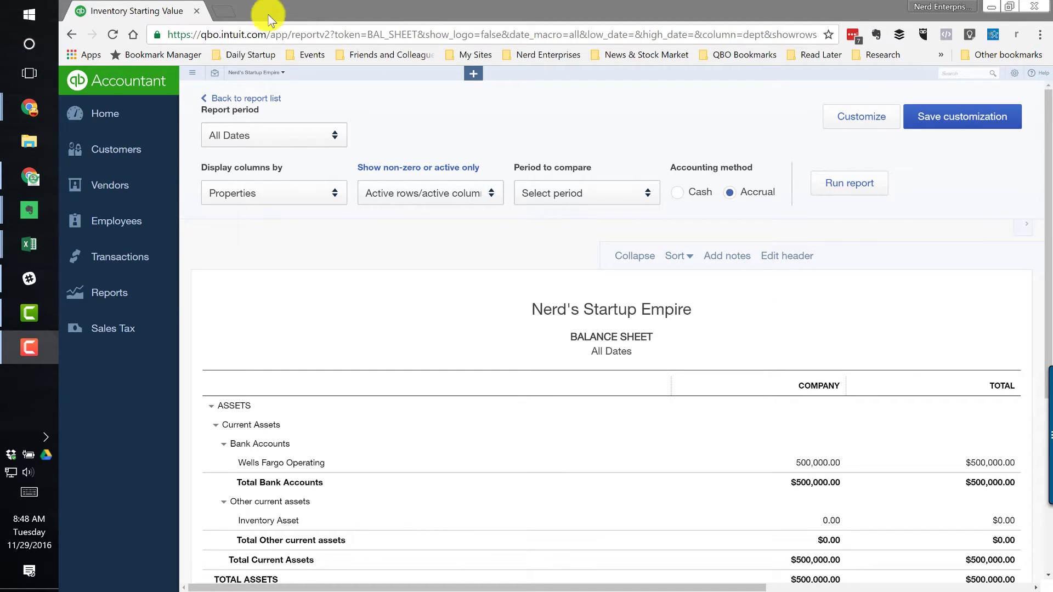
Load SethDavid.com's Industry Content > Real Estate archive in a new tab, then switch back to QuickBooks.
{"action": "left_click", "coordinate": [250, 13]}
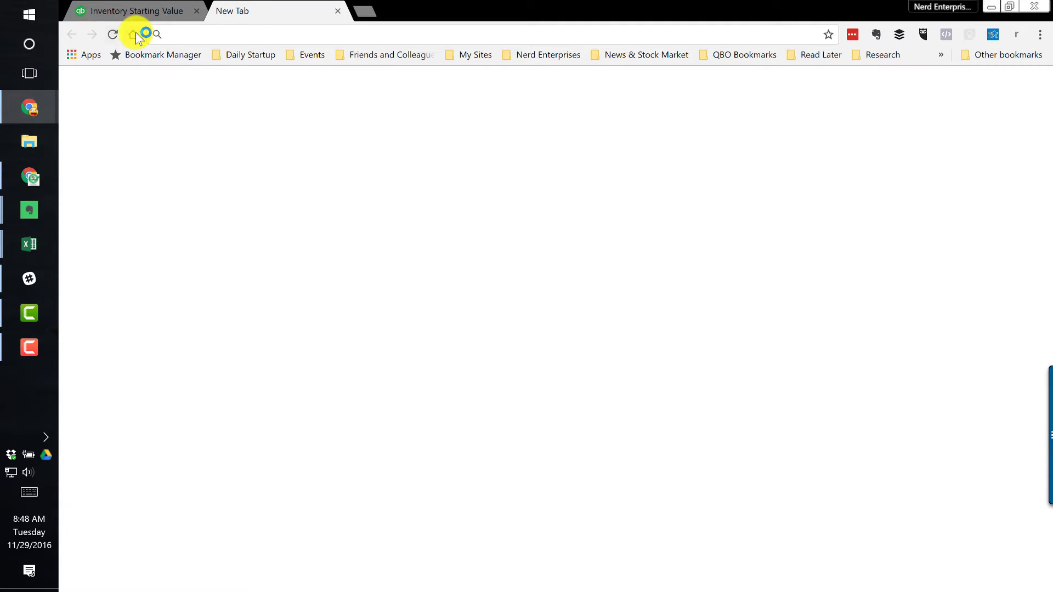
{"action": "left_click", "coordinate": [133, 34]}
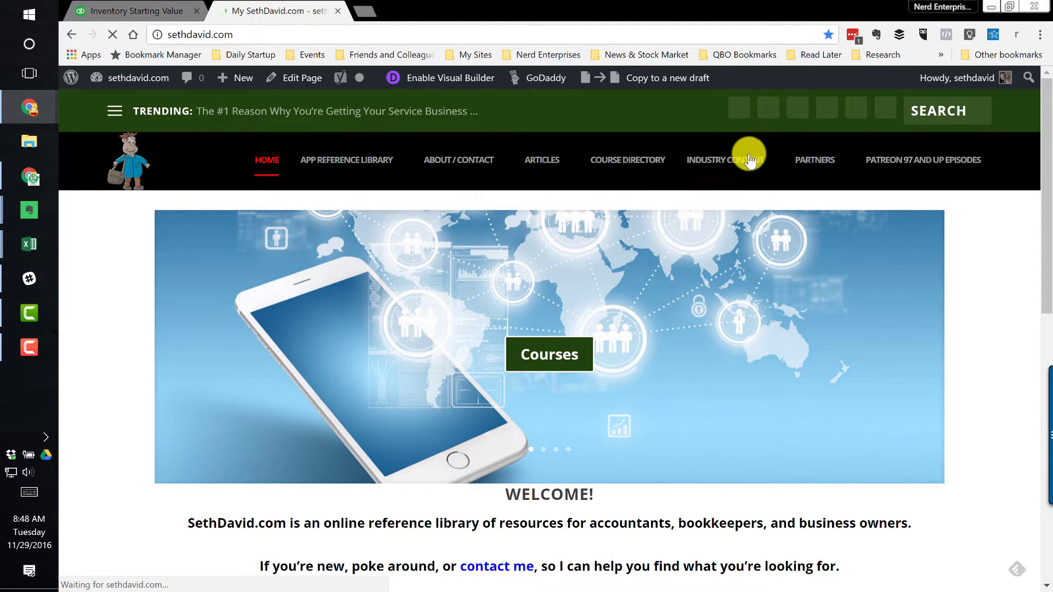
{"action": "mouse_move", "coordinate": [712, 159]}
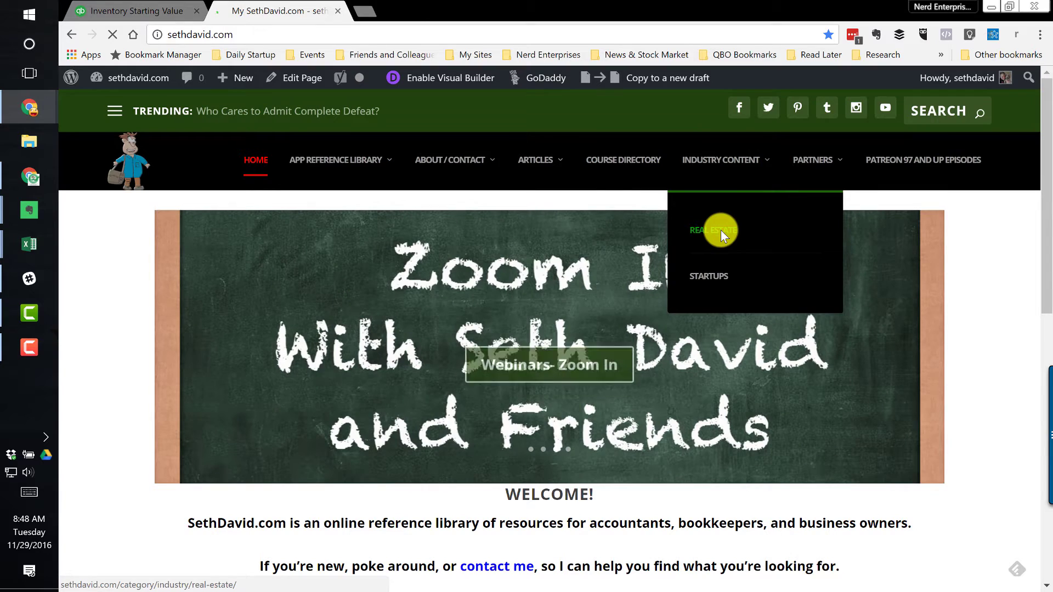
{"action": "left_click", "coordinate": [721, 231]}
{"action": "left_click", "coordinate": [131, 11]}
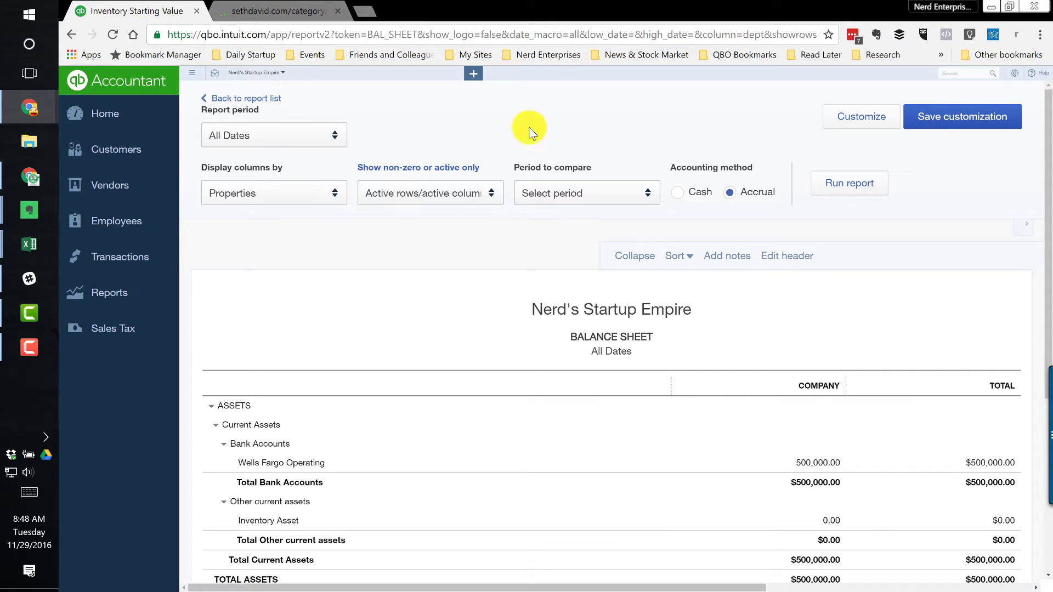
Start a new expense from Wells Fargo Operating and assign it to property 123 Burbank St.
{"action": "left_click", "coordinate": [474, 76]}
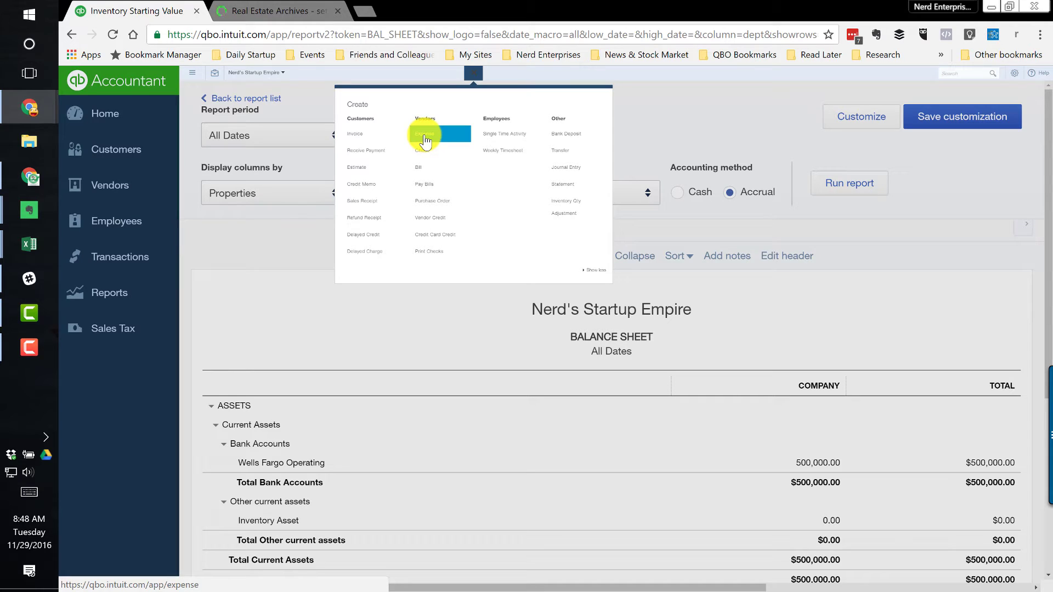
{"action": "left_click", "coordinate": [426, 137]}
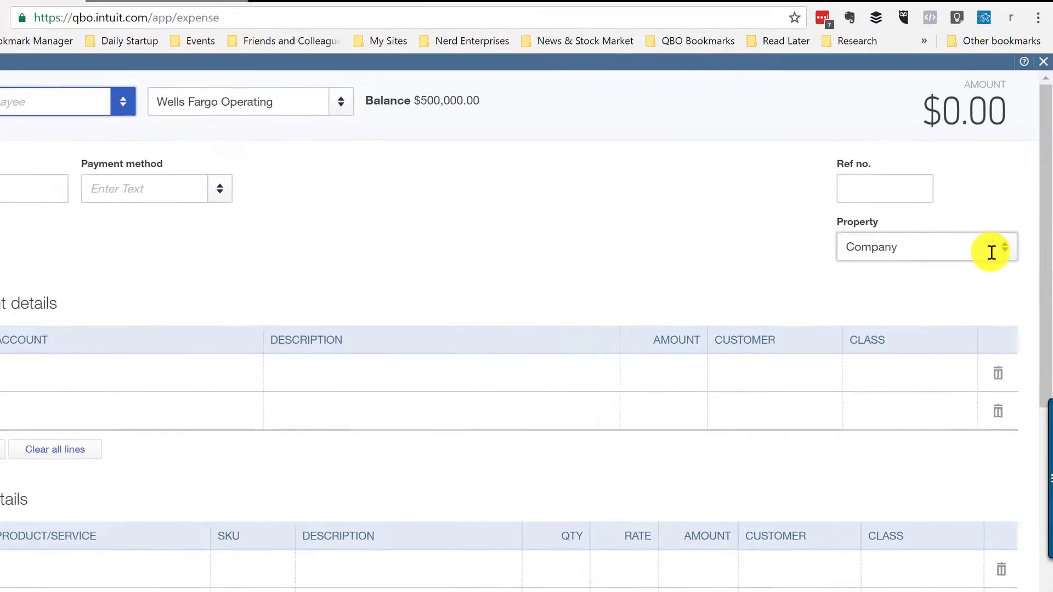
{"action": "left_click", "coordinate": [991, 249]}
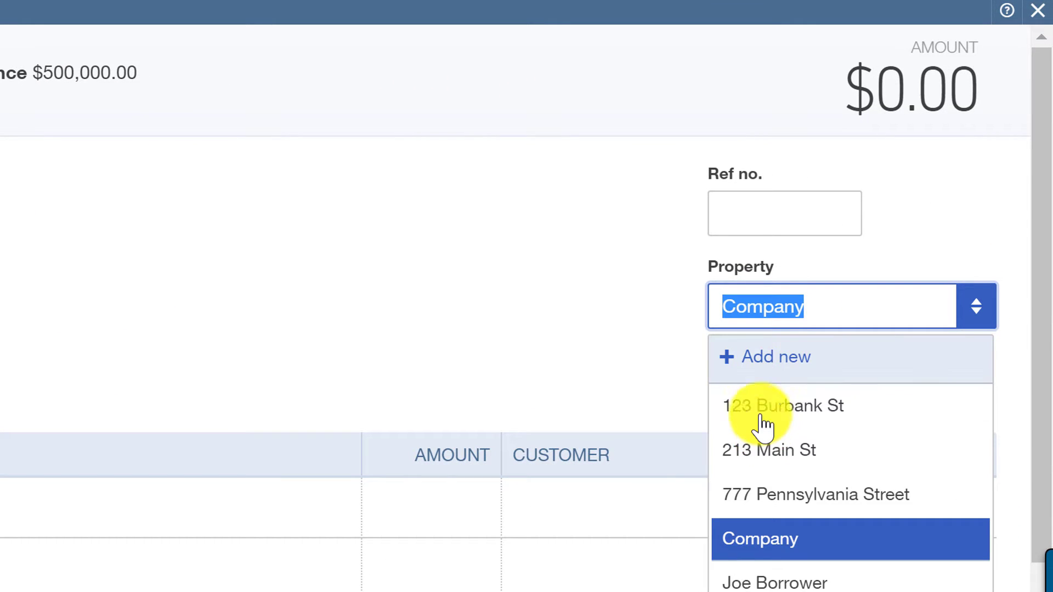
{"action": "left_click", "coordinate": [764, 425]}
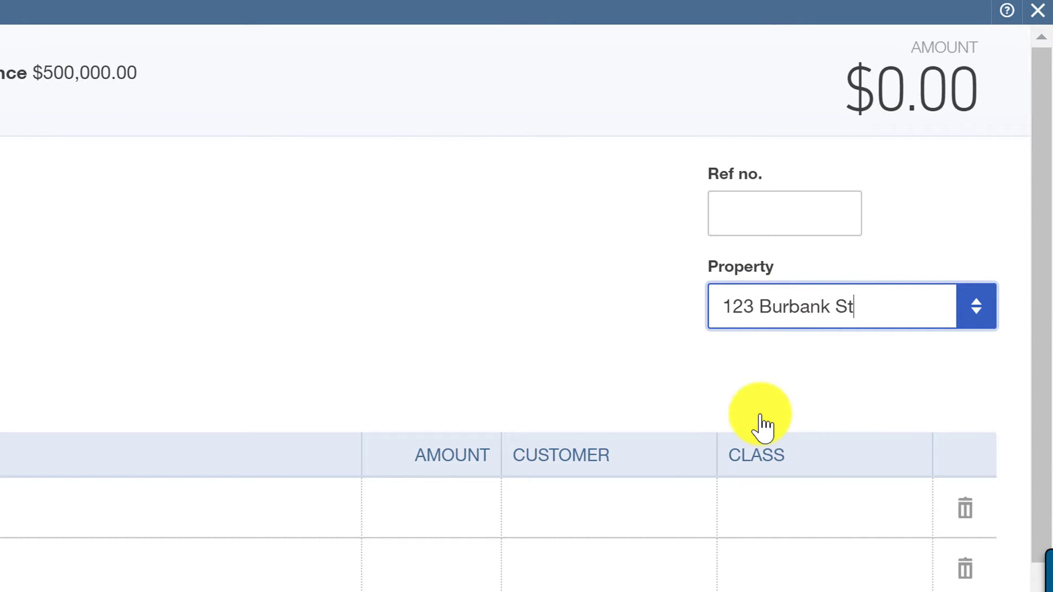
{"action": "left_click", "coordinate": [529, 305]}
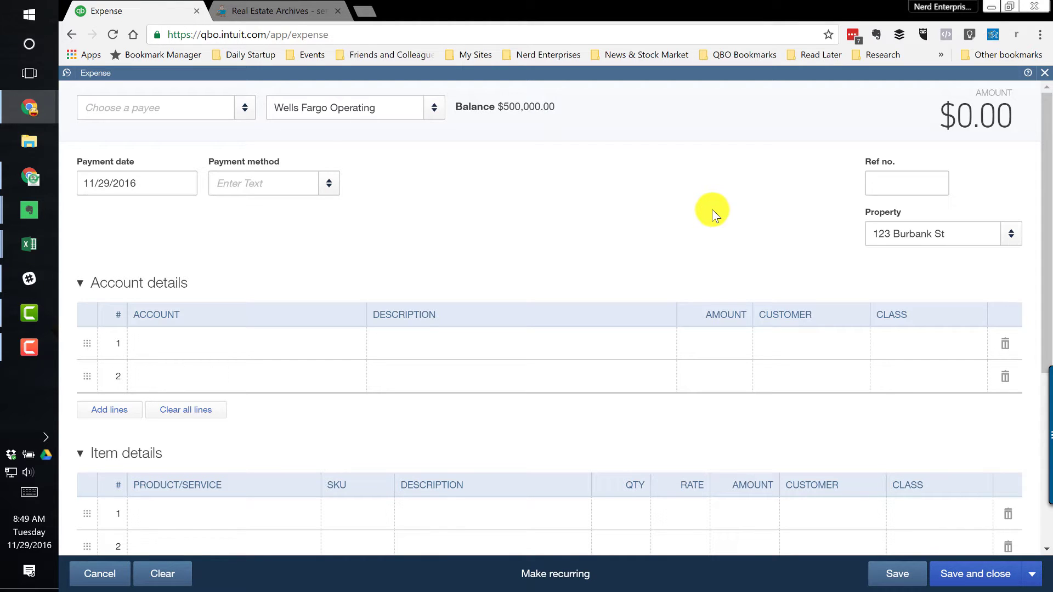
Change the expense's Property from 123 Burbank St back to Company.
{"action": "left_click", "coordinate": [954, 234]}
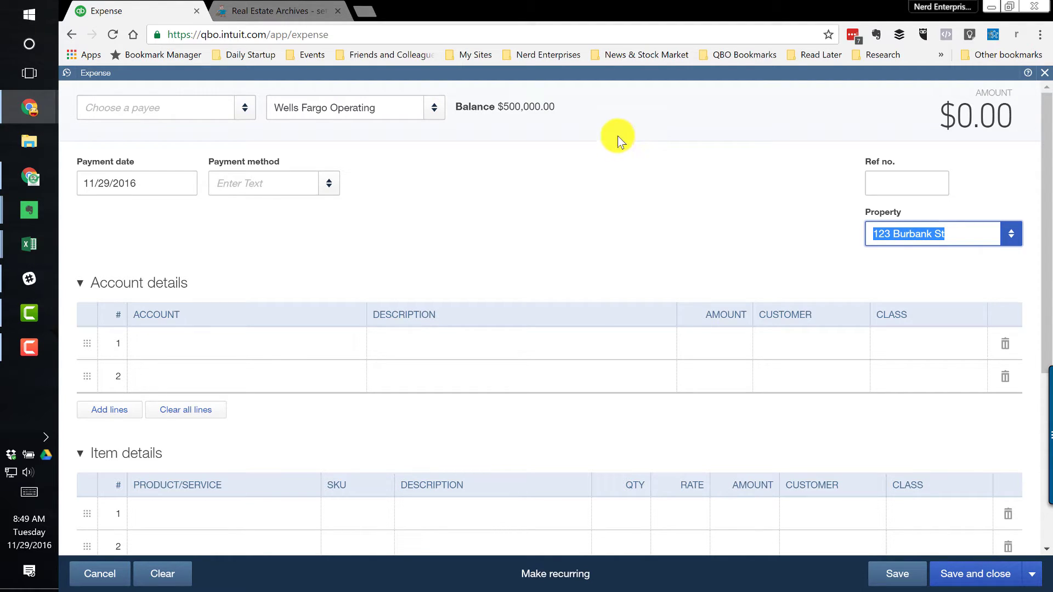
{"action": "key", "text": "BackSpace"}
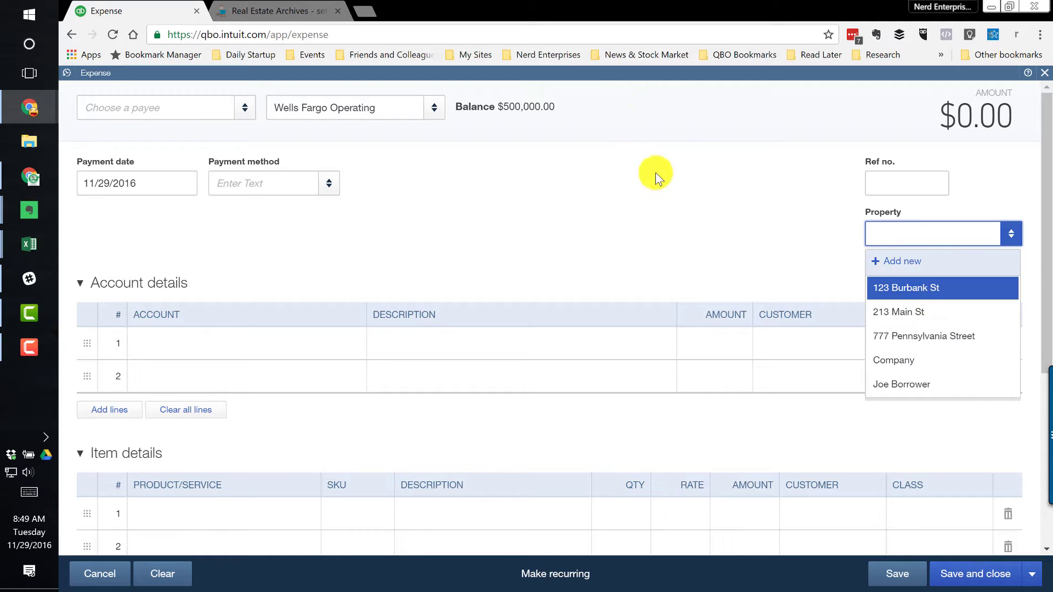
{"action": "left_click", "coordinate": [900, 360]}
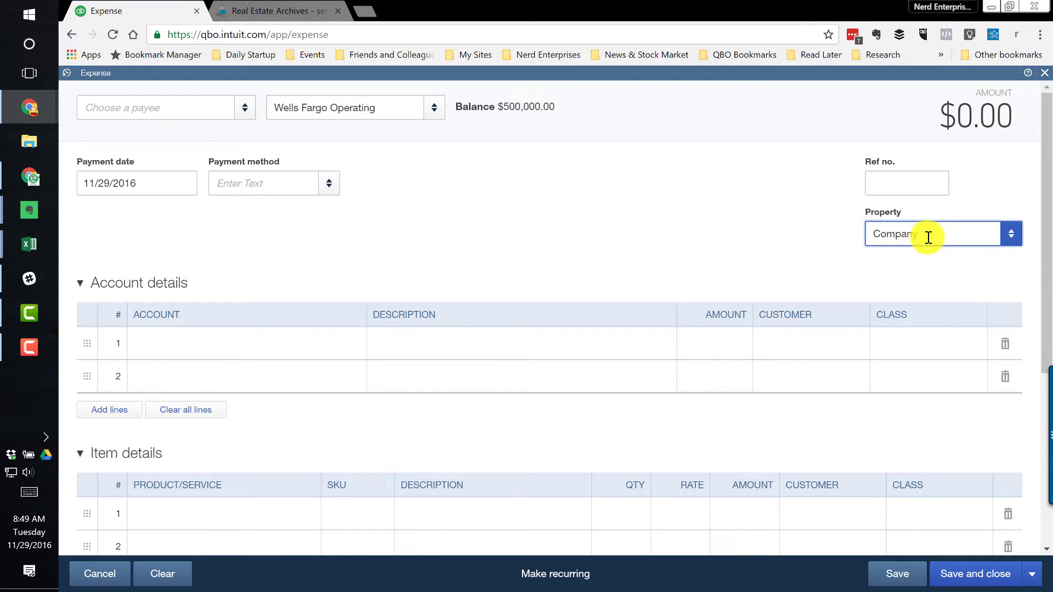
{"action": "left_click", "coordinate": [928, 237]}
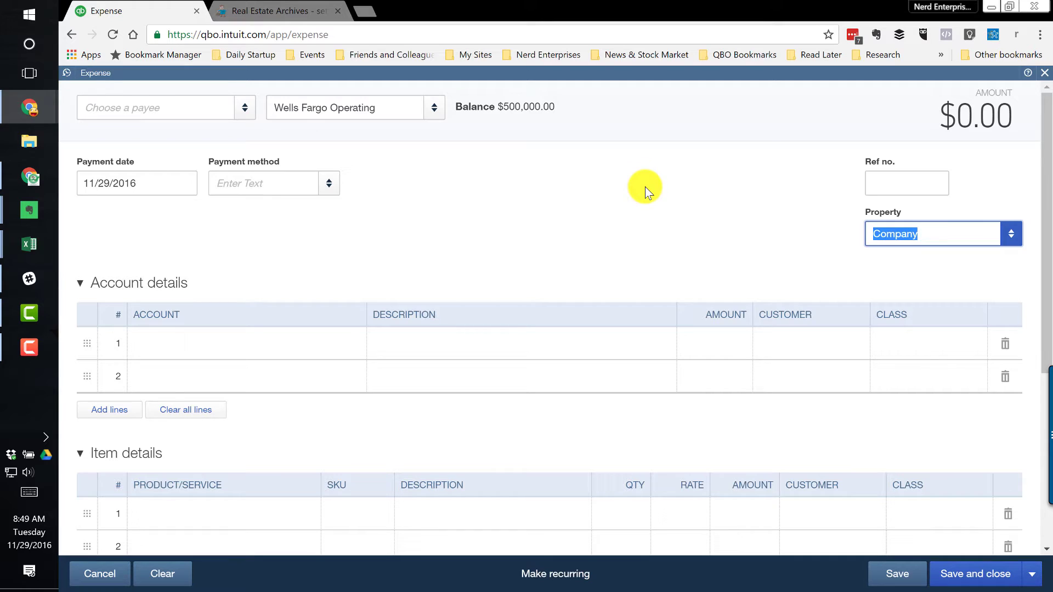
{"action": "left_click", "coordinate": [245, 109]}
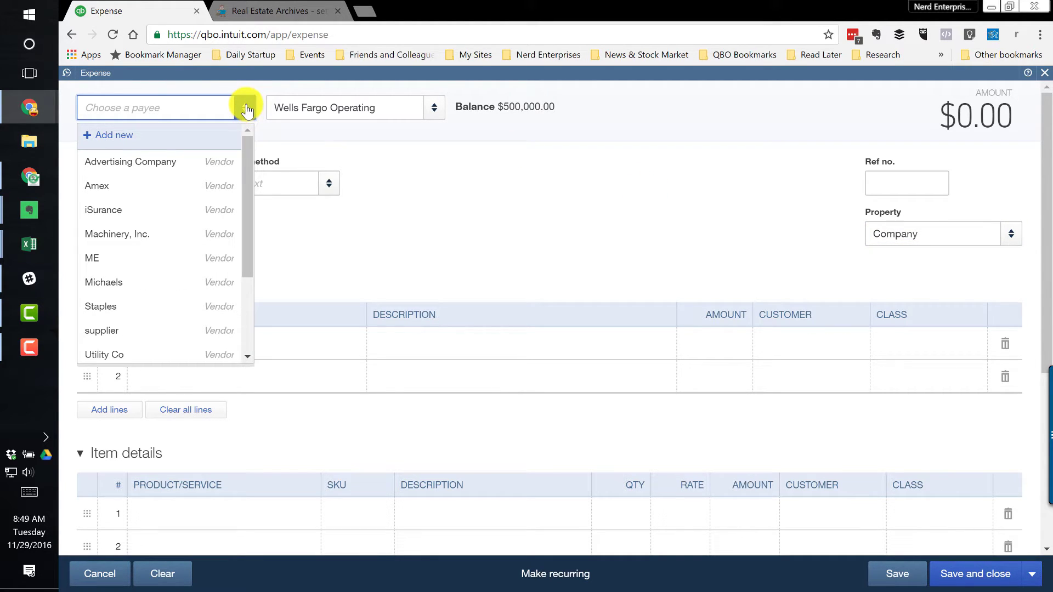
Set payee iSurance and line 1 account Clearing, then load the QuickBooks dashboard in another tab.
{"action": "left_click", "coordinate": [105, 210]}
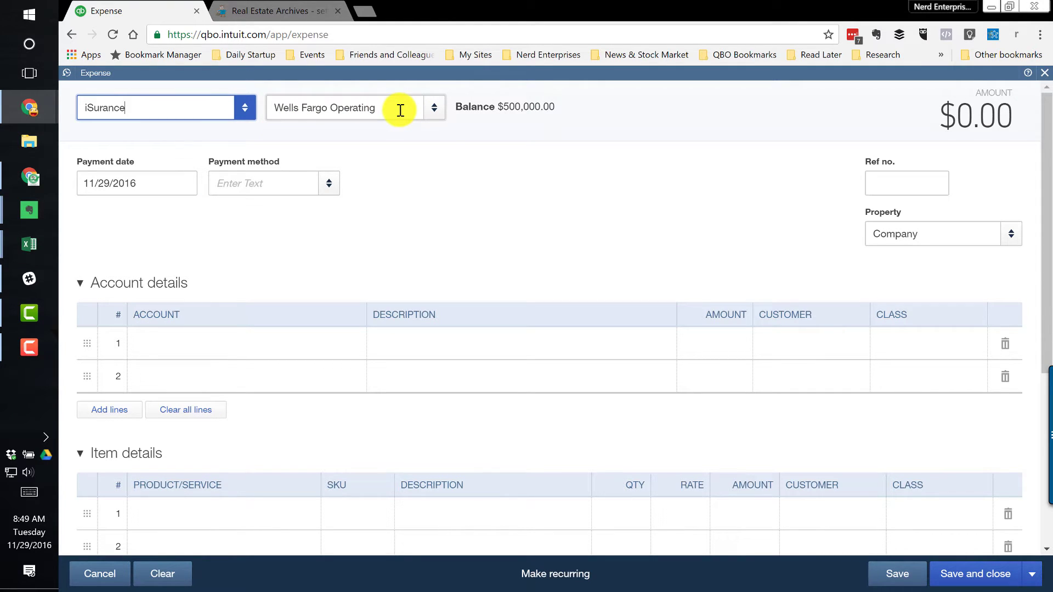
{"action": "left_click", "coordinate": [218, 345]}
{"action": "type", "text": "clea"}
{"action": "key", "text": "Tab"}
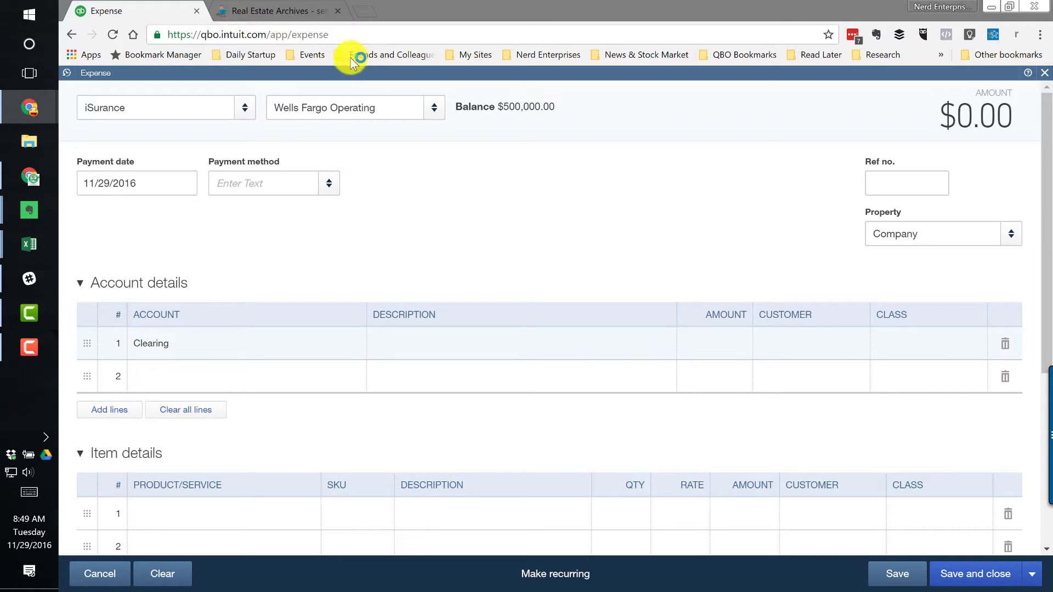
{"action": "left_click", "coordinate": [364, 11]}
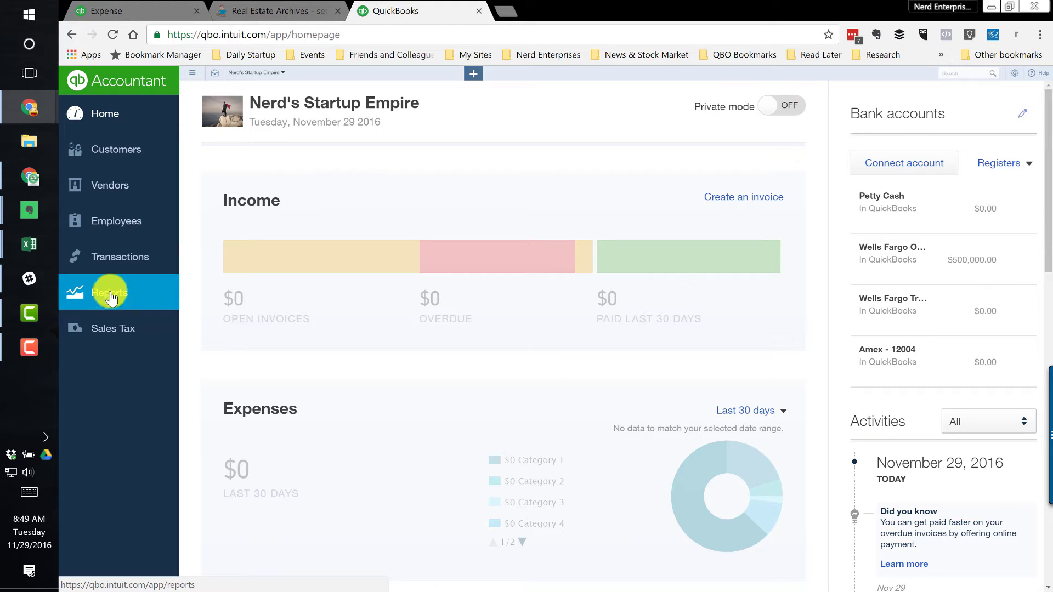
Look up the Clearing account's balance in the Chart of Accounts.
{"action": "mouse_move", "coordinate": [106, 255]}
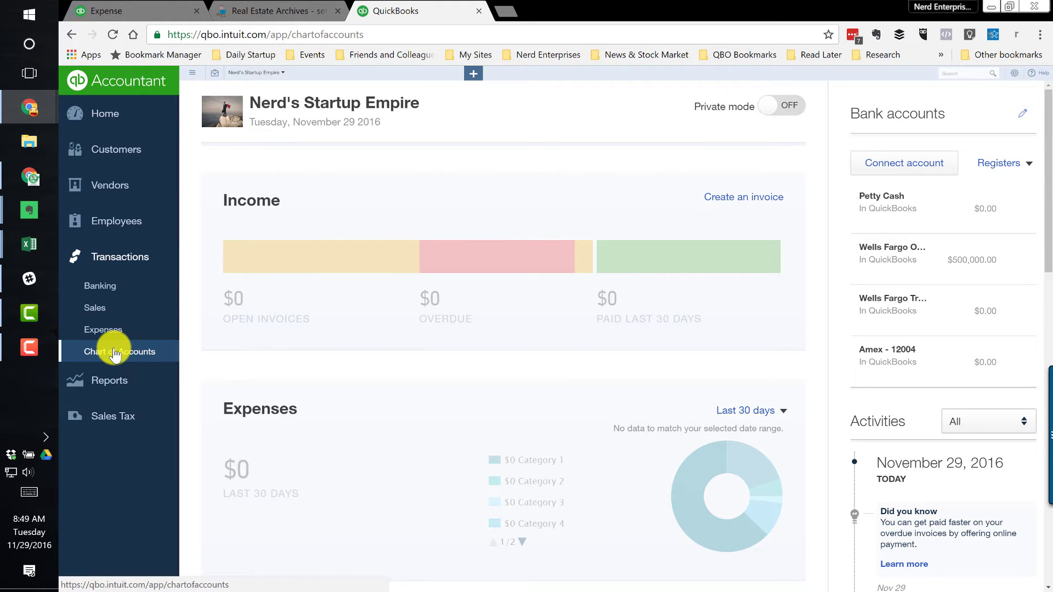
{"action": "left_click", "coordinate": [112, 349]}
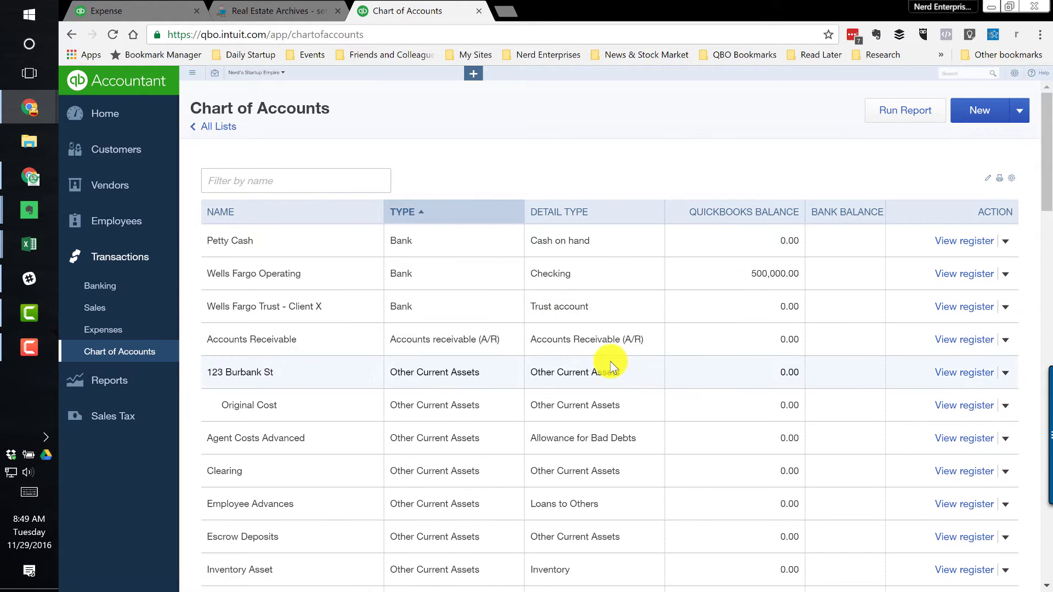
{"action": "scroll", "coordinate": [342, 345], "scroll_direction": "down", "scroll_amount": 1}
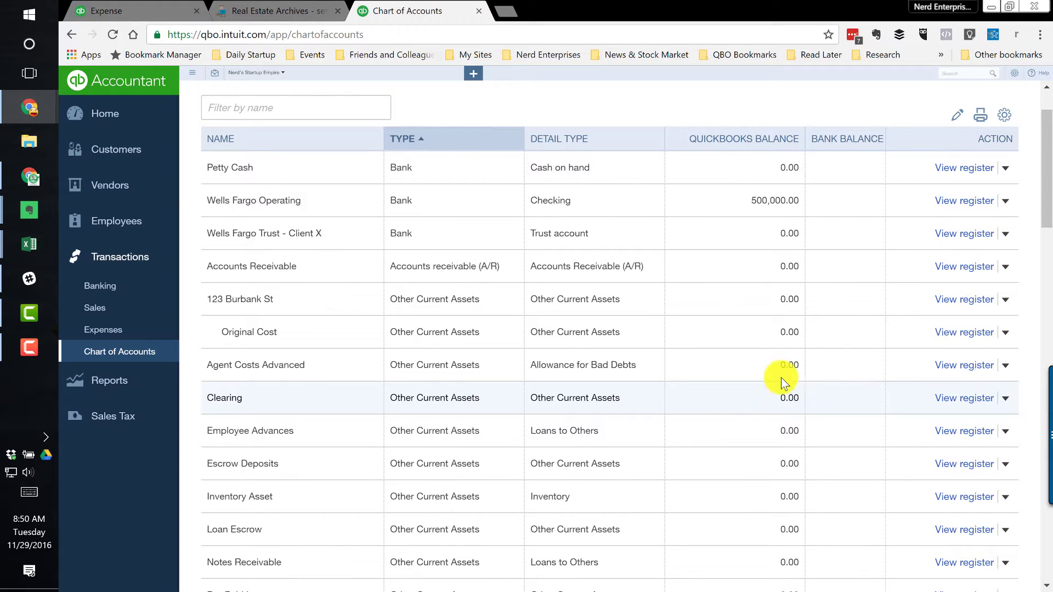
View the custom All Dates Balance Sheet, then return to the iSurance expense tab.
{"action": "left_click", "coordinate": [119, 381]}
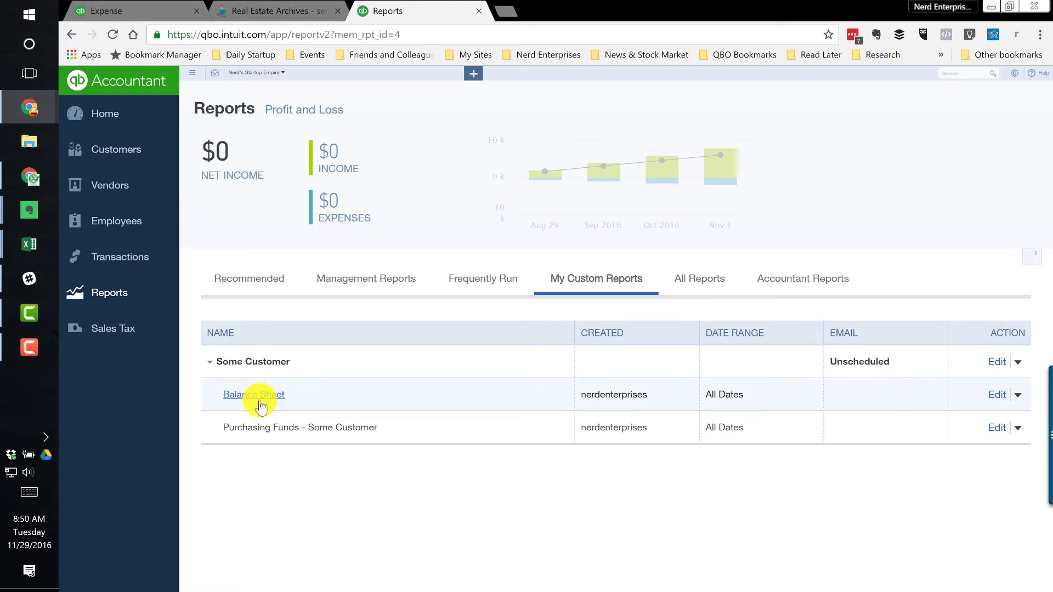
{"action": "left_click", "coordinate": [258, 395]}
{"action": "scroll", "coordinate": [310, 354], "scroll_direction": "down", "scroll_amount": 4}
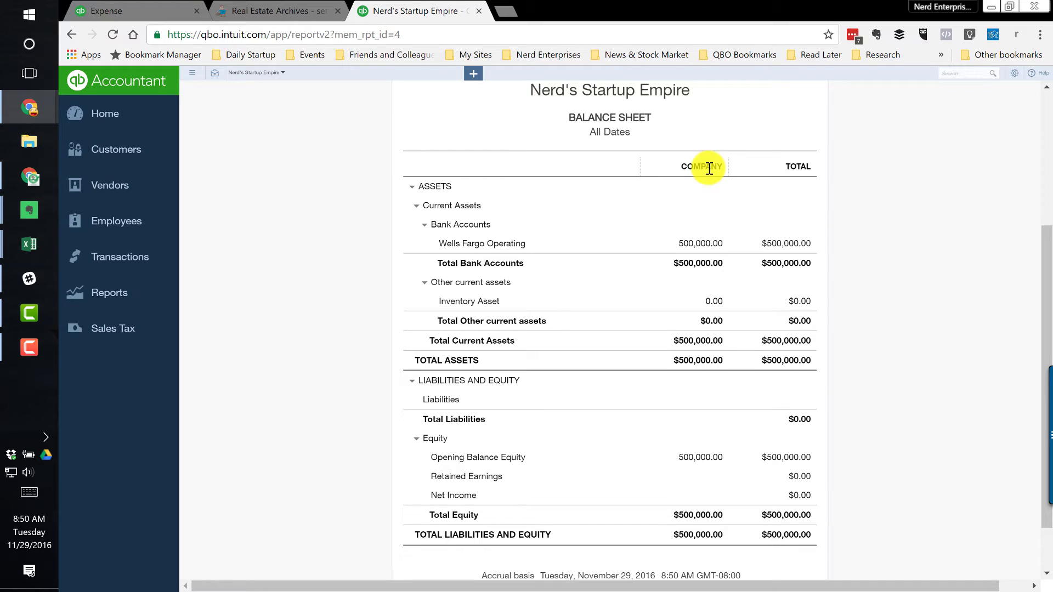
{"action": "left_click_drag", "start_coordinate": [682, 166], "coordinate": [715, 166]}
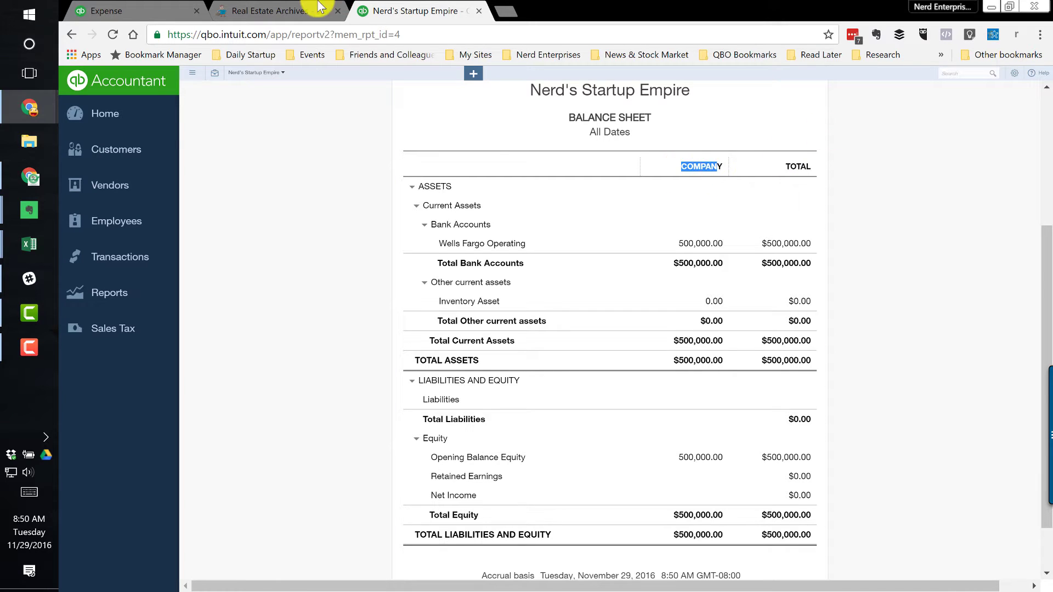
{"action": "left_click_drag", "start_coordinate": [195, 16], "coordinate": [240, 8]}
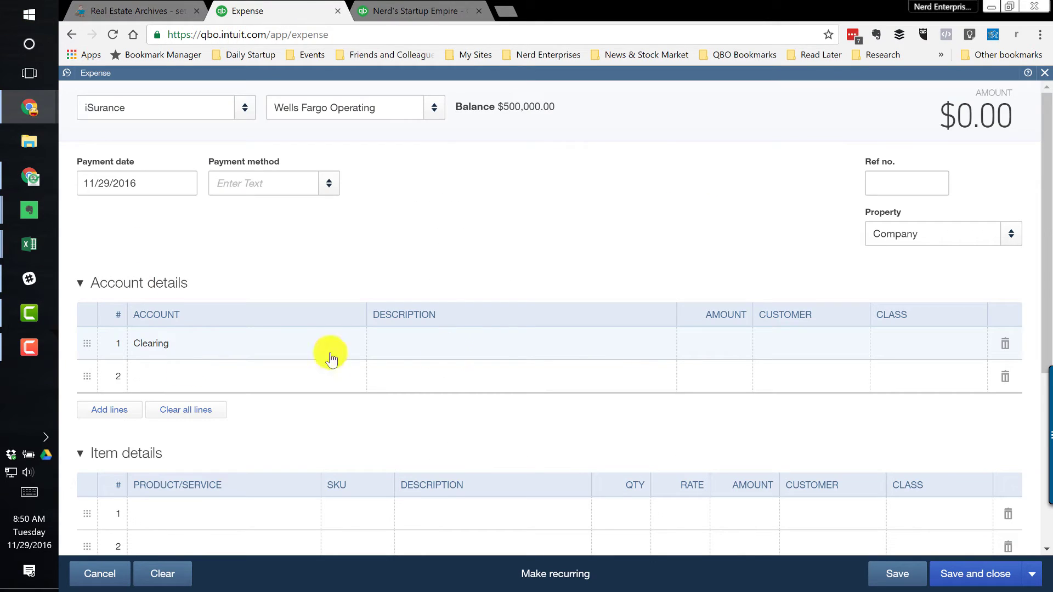
Enter 1,200.00 on the Clearing line and save the expense despite the missing-class warning.
{"action": "left_click", "coordinate": [736, 352]}
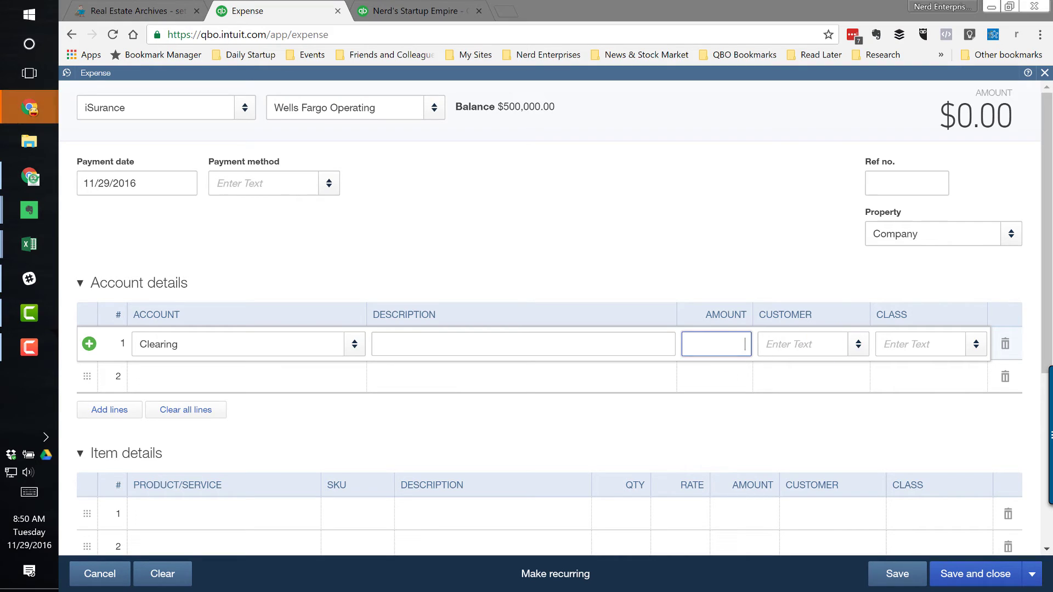
{"action": "left_click", "coordinate": [520, 205]}
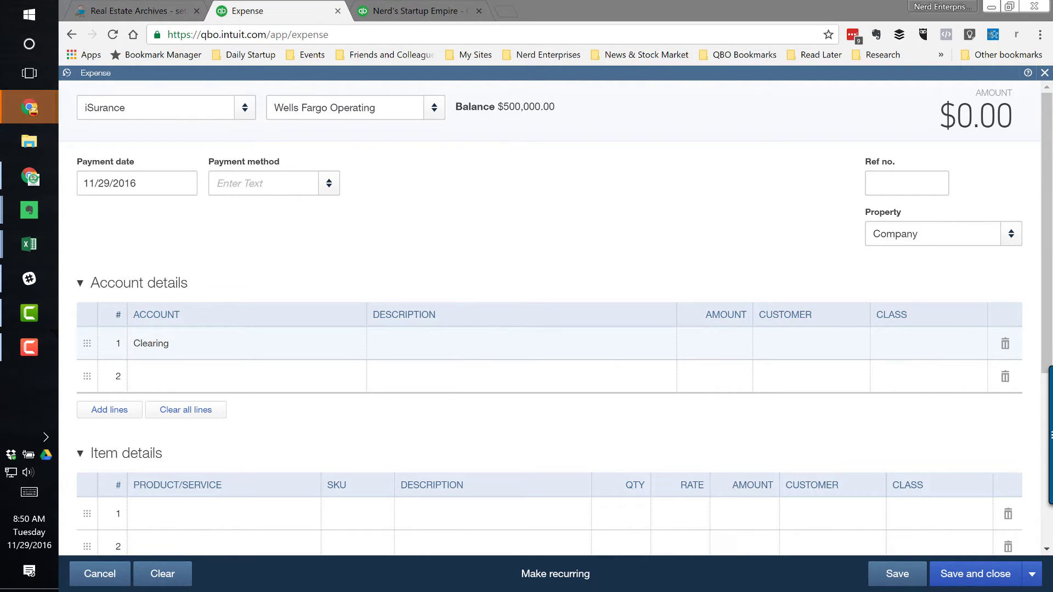
{"action": "left_click", "coordinate": [612, 215]}
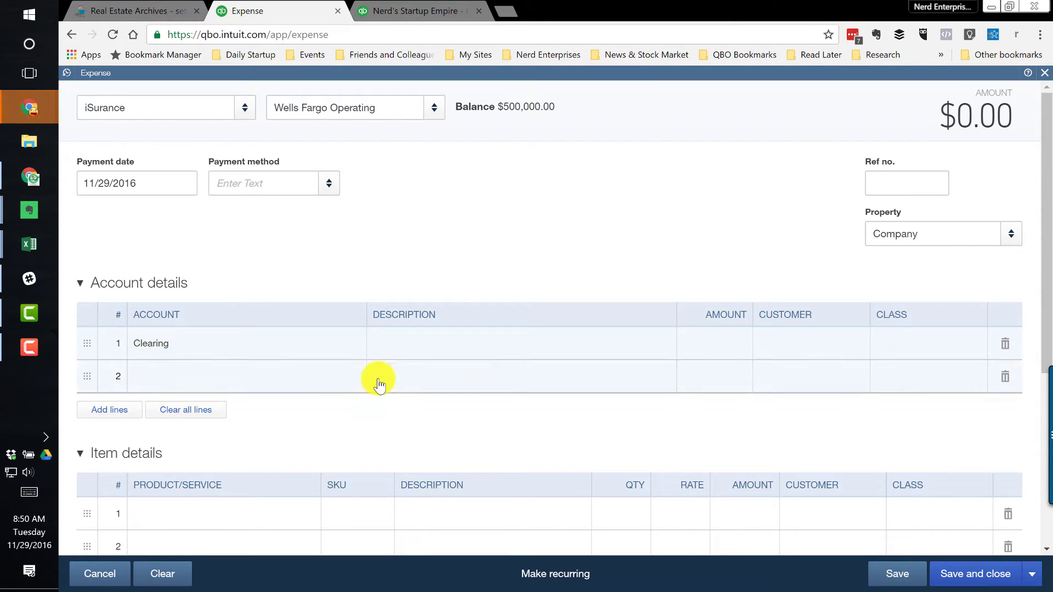
{"action": "left_click", "coordinate": [732, 346]}
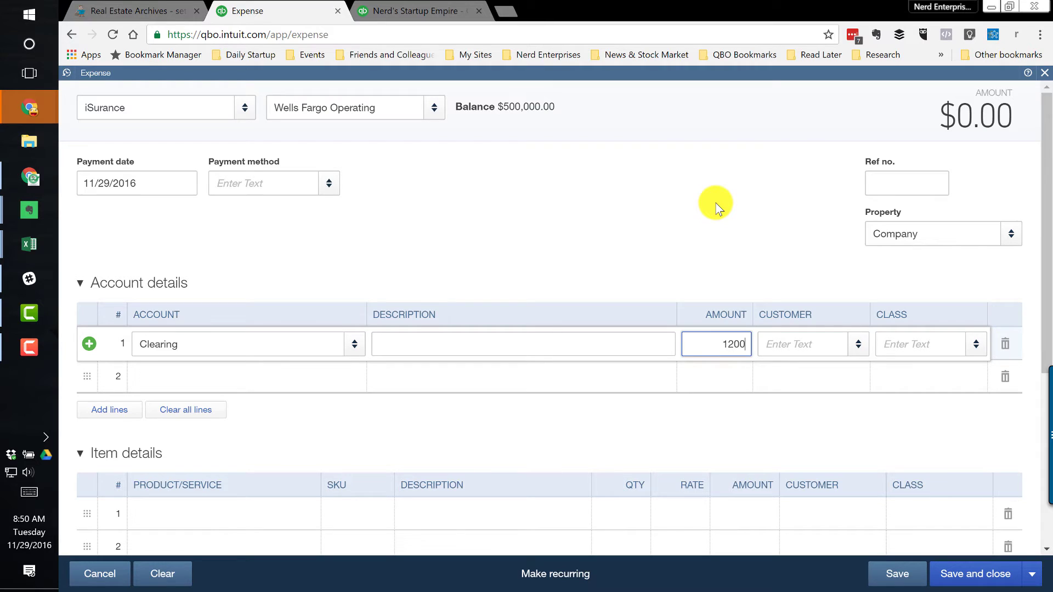
{"action": "key", "text": "Tab"}
{"action": "scroll", "coordinate": [711, 232], "scroll_direction": "down", "scroll_amount": 2}
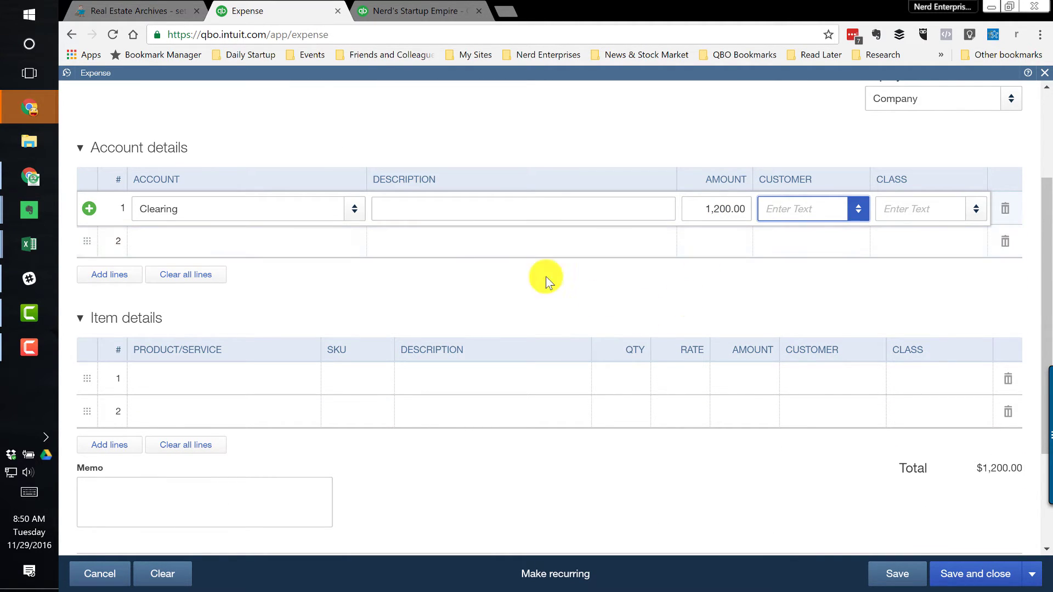
{"action": "scroll", "coordinate": [567, 274], "scroll_direction": "up", "scroll_amount": 2}
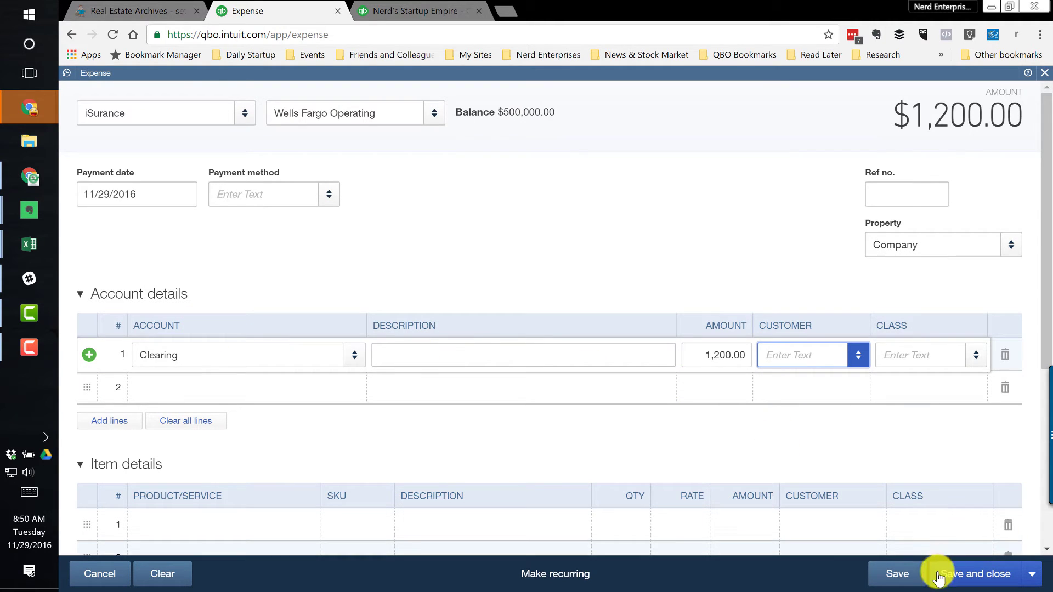
{"action": "left_click", "coordinate": [964, 579]}
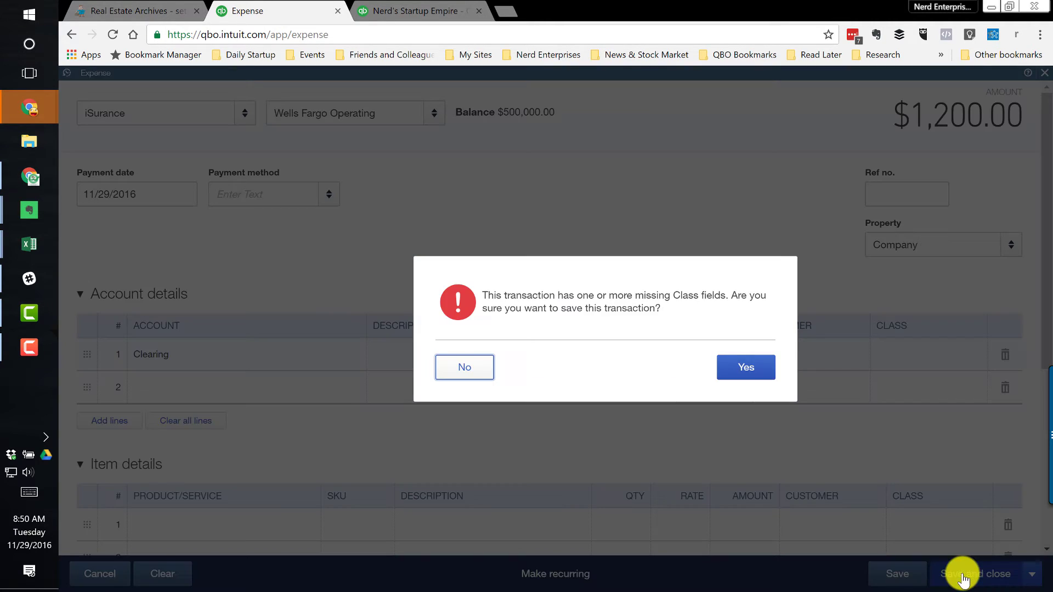
{"action": "left_click", "coordinate": [755, 380]}
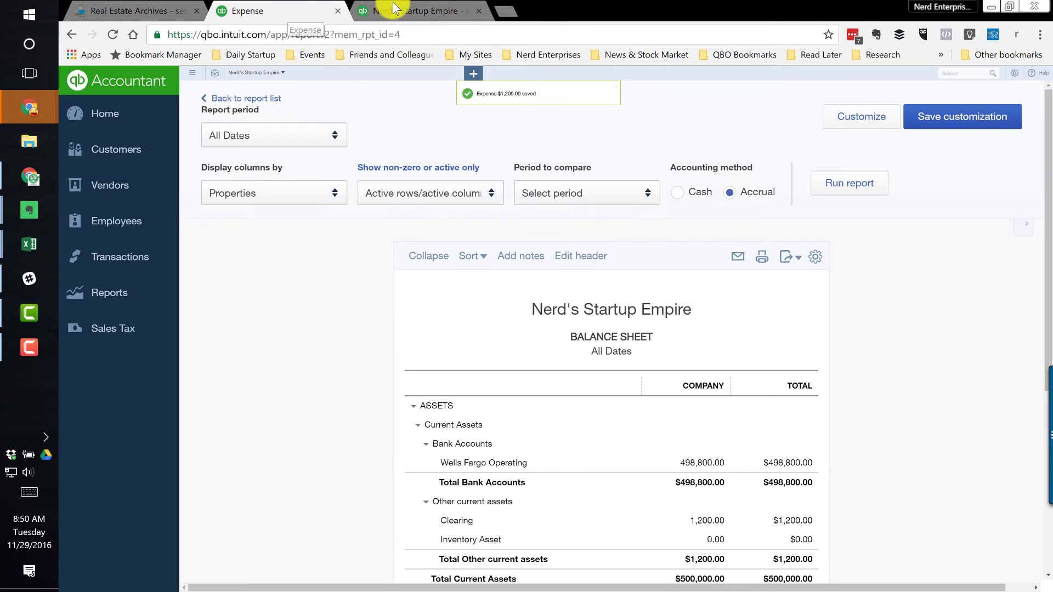
Confirm Clearing shows 1,200.00 on the Balance Sheet and create a blank Journal Entry #6.
{"action": "scroll", "coordinate": [685, 455], "scroll_direction": "down", "scroll_amount": 3}
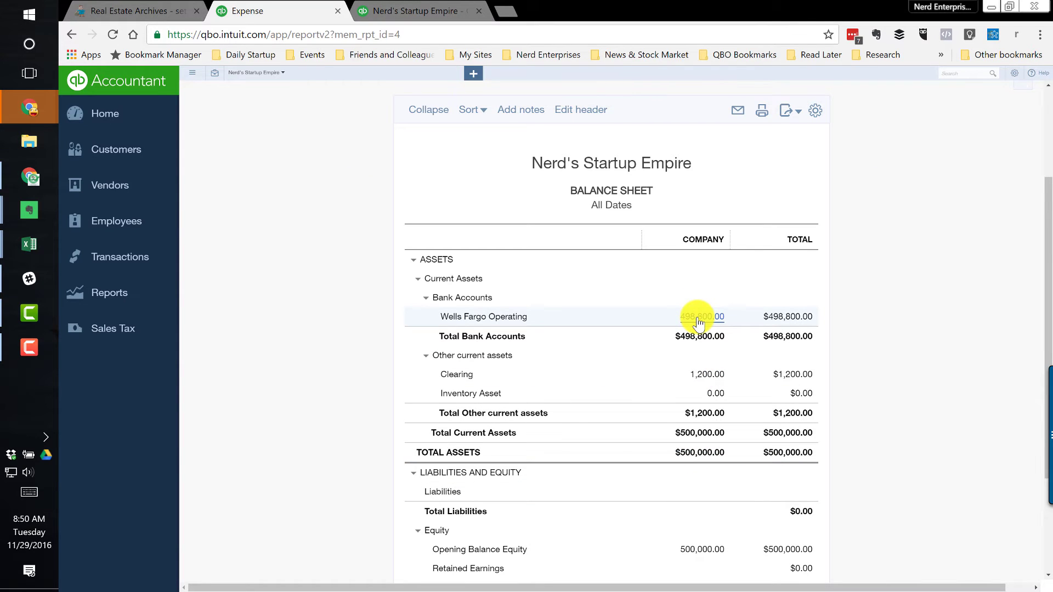
{"action": "scroll", "coordinate": [706, 384], "scroll_direction": "down", "scroll_amount": 2}
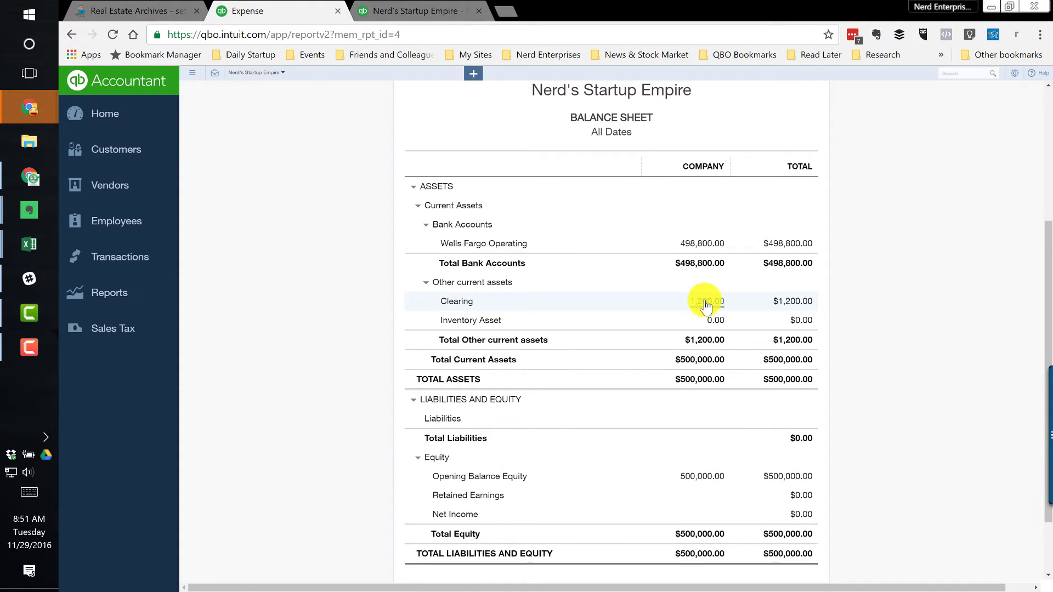
{"action": "scroll", "coordinate": [706, 305], "scroll_direction": "up", "scroll_amount": 6}
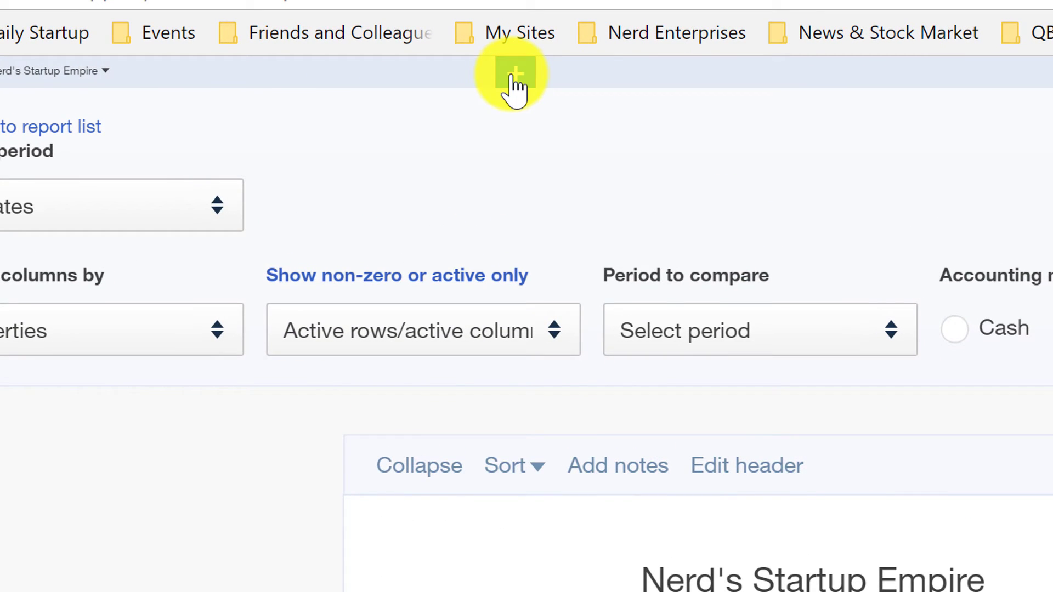
{"action": "left_click", "coordinate": [515, 77]}
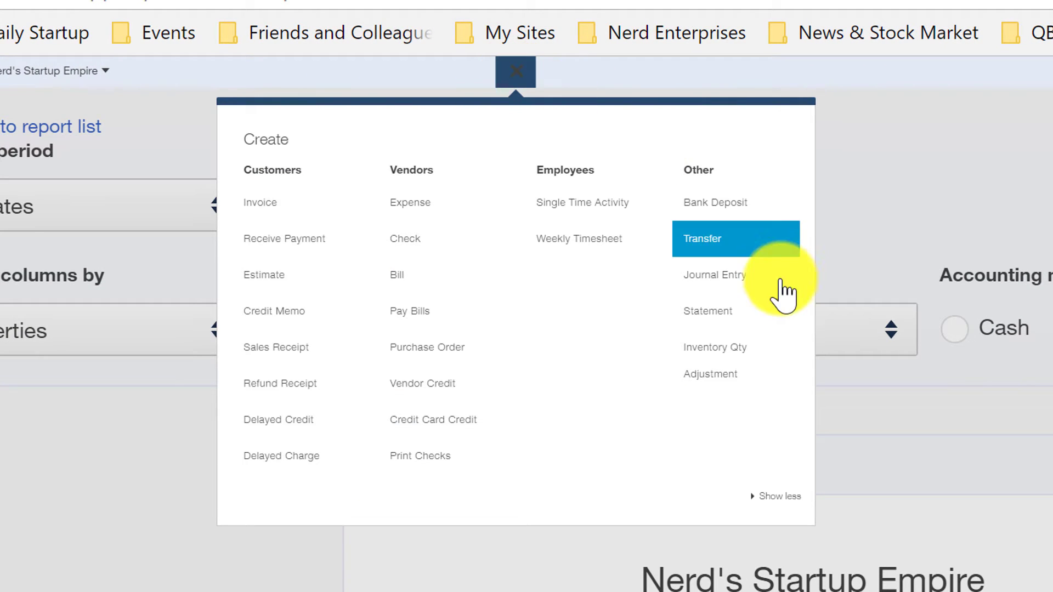
{"action": "left_click", "coordinate": [741, 282]}
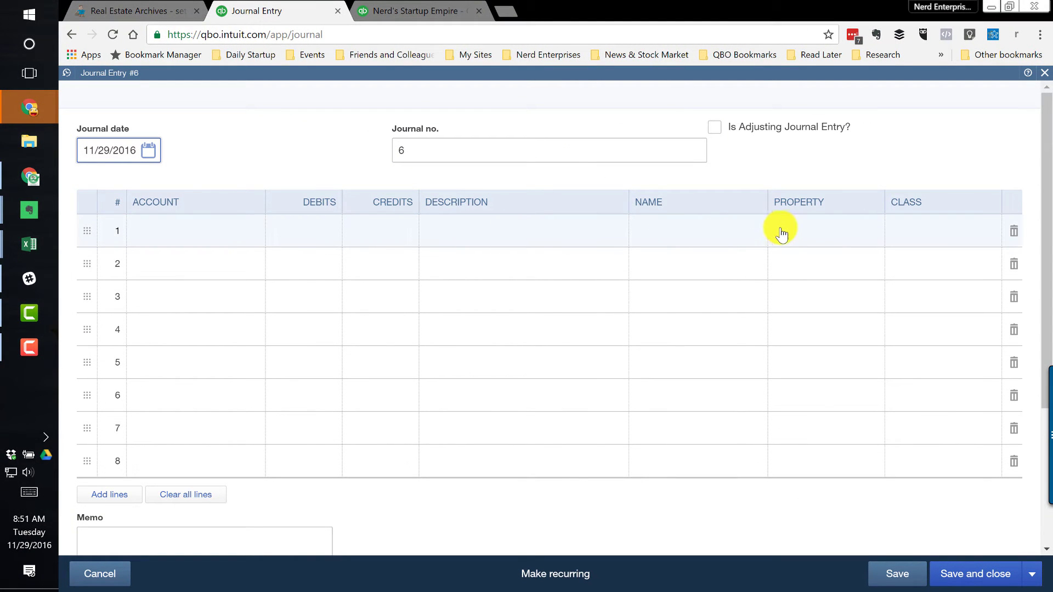
Make journal line 1 a 1,200.00 credit to Clearing with Property Company.
{"action": "left_click", "coordinate": [816, 235]}
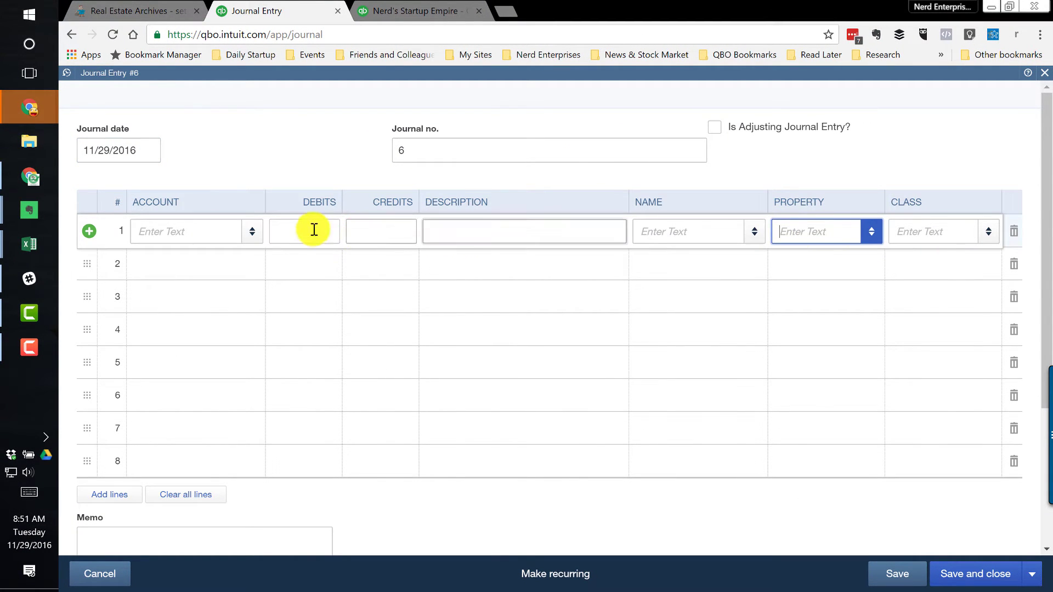
{"action": "left_click", "coordinate": [146, 232]}
{"action": "type", "text": "clear"}
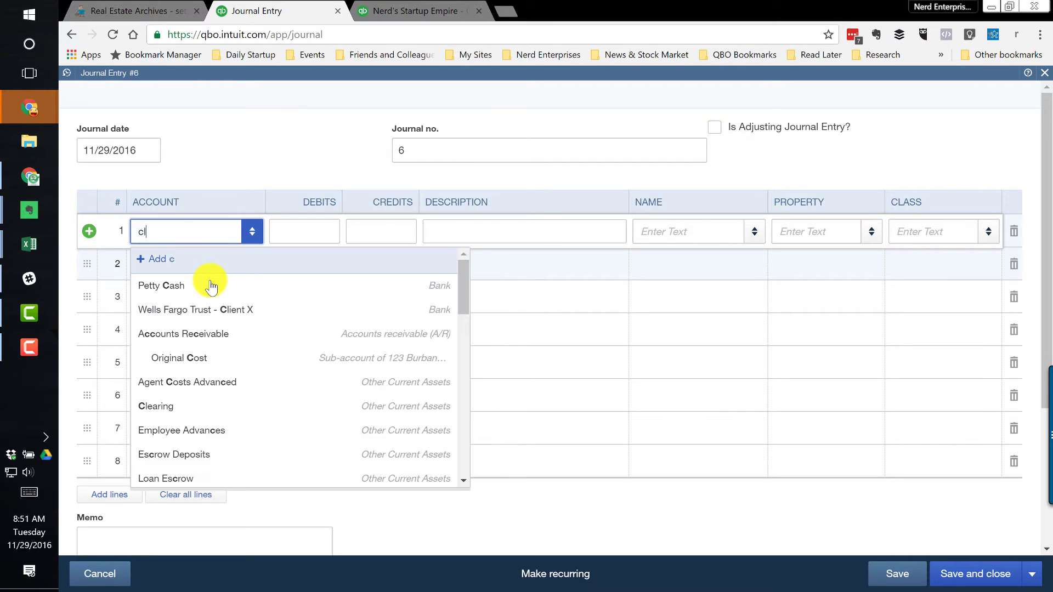
{"action": "key", "text": "Tab"}
{"action": "key", "text": "Tab"}
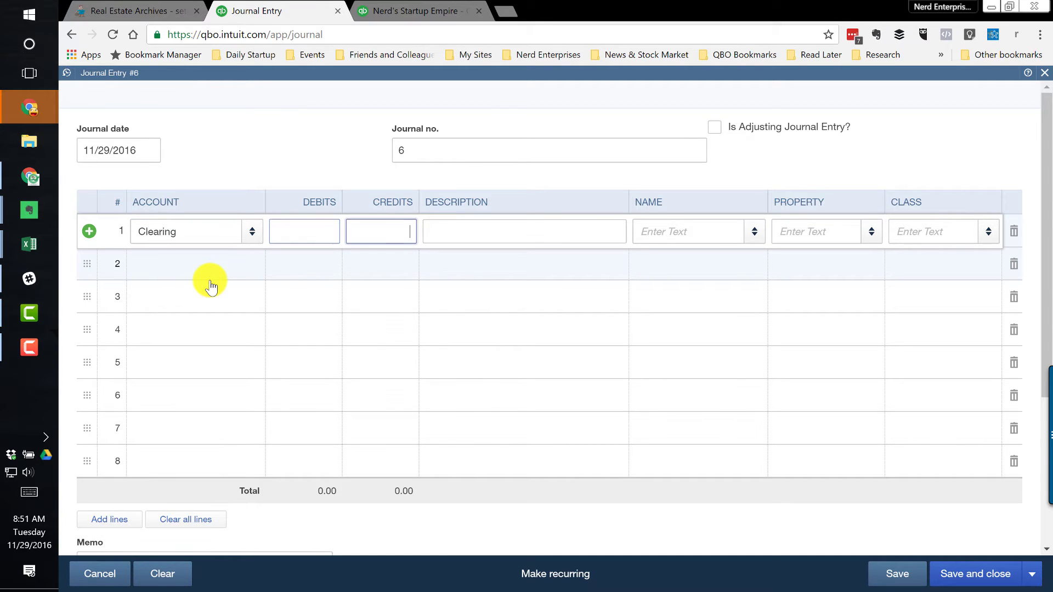
{"action": "key", "text": "Tab"}
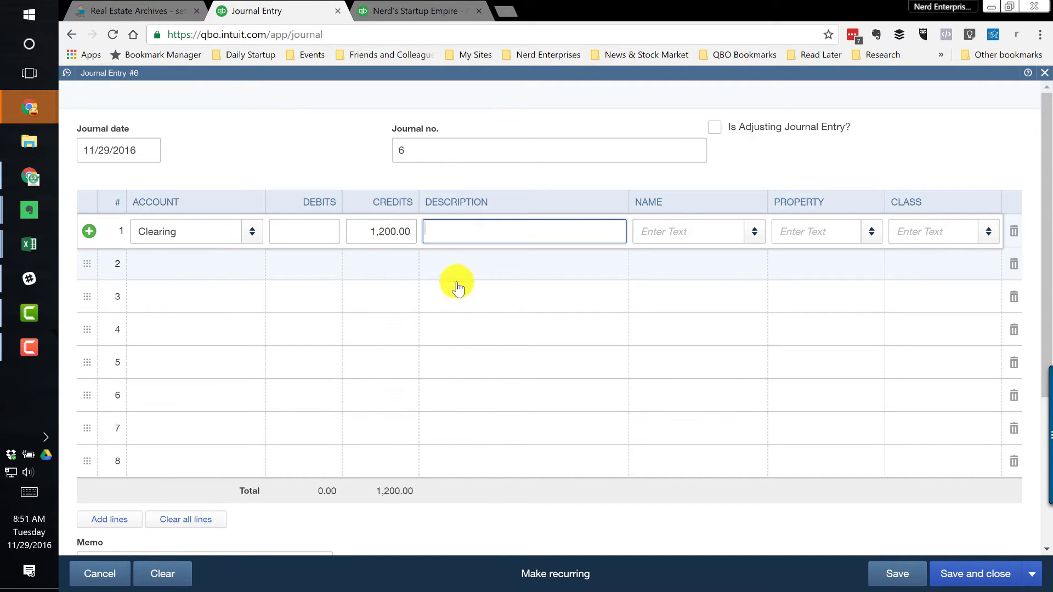
{"action": "left_click", "coordinate": [866, 231]}
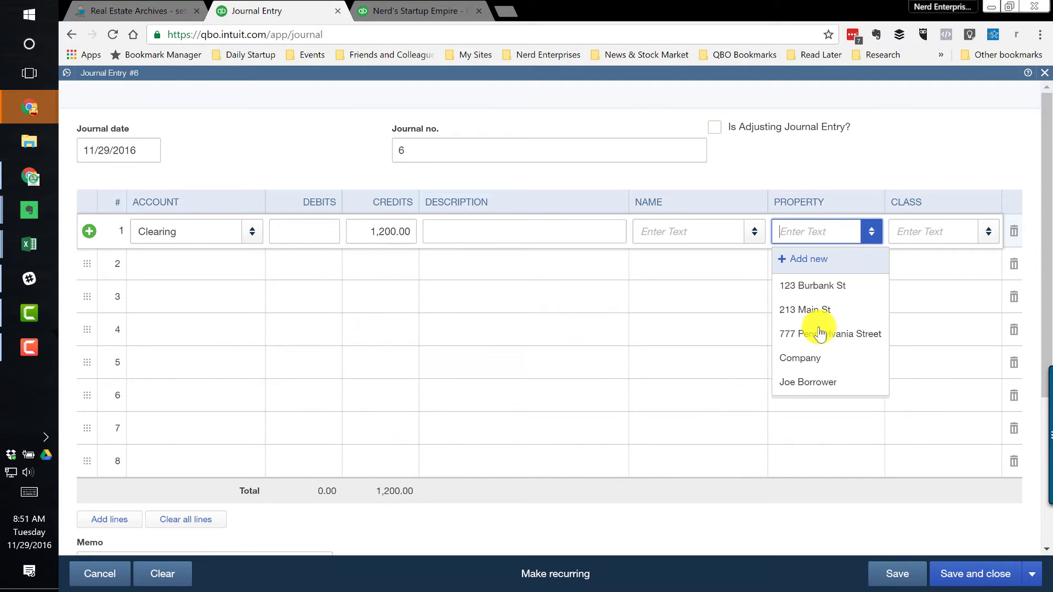
{"action": "left_click", "coordinate": [815, 361]}
Assign lines 2–4 to 123 Burbank St, 213 Main St and 777 Pennsylvania Street.
{"action": "left_click", "coordinate": [230, 271]}
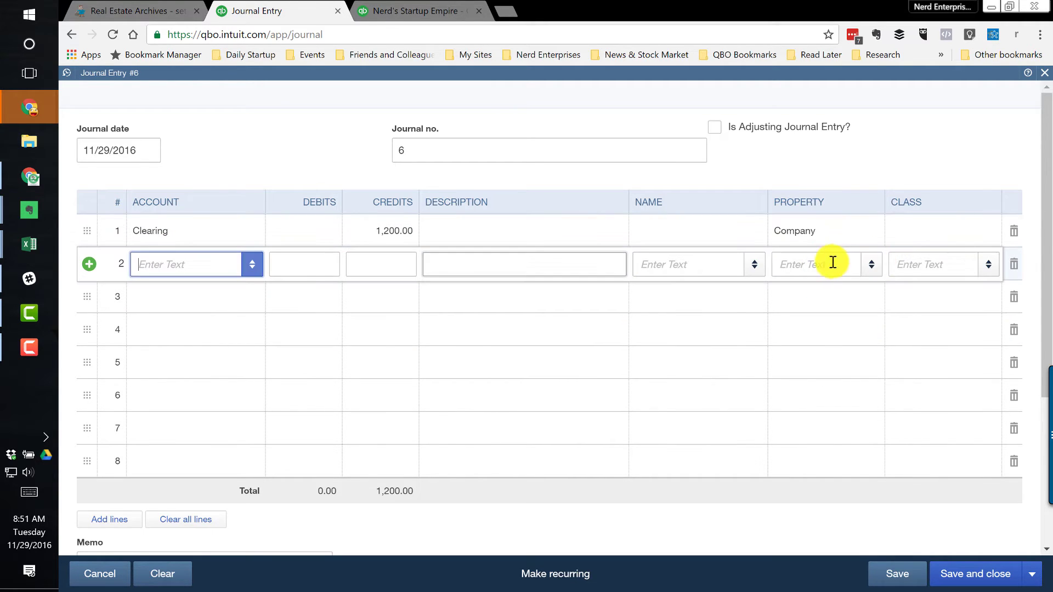
{"action": "left_click", "coordinate": [866, 264]}
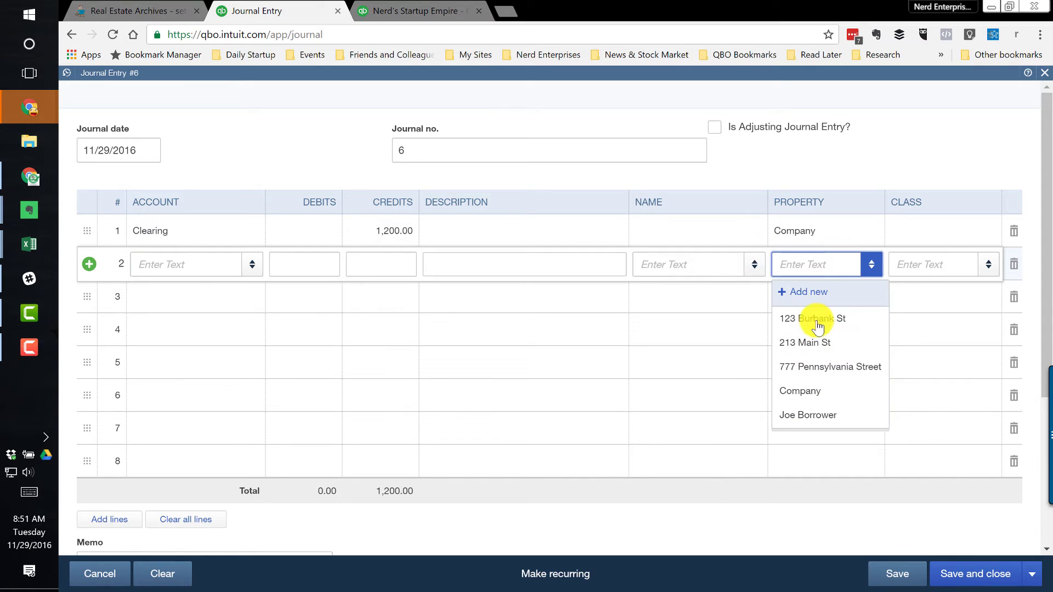
{"action": "left_click", "coordinate": [811, 320]}
{"action": "left_click", "coordinate": [848, 296]}
{"action": "left_click", "coordinate": [871, 303]}
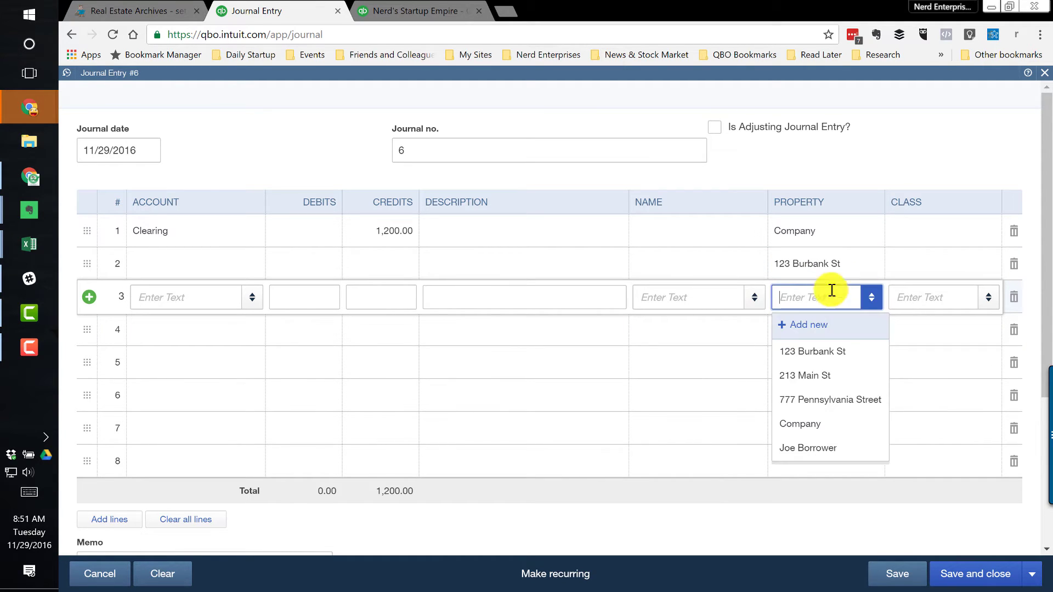
{"action": "left_click", "coordinate": [806, 374]}
{"action": "left_click", "coordinate": [859, 327]}
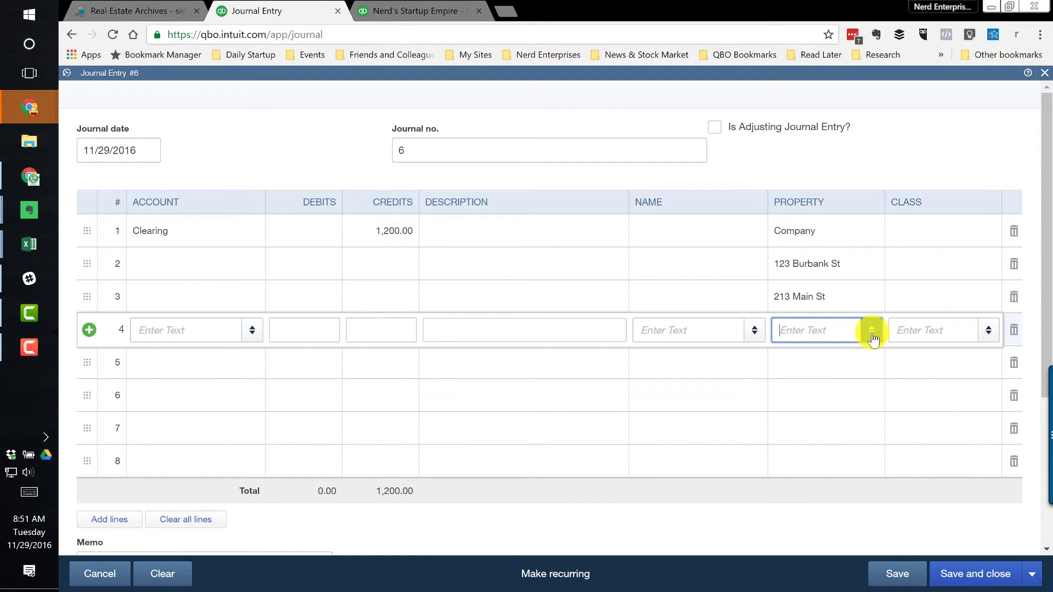
{"action": "left_click", "coordinate": [871, 329]}
{"action": "left_click", "coordinate": [820, 434]}
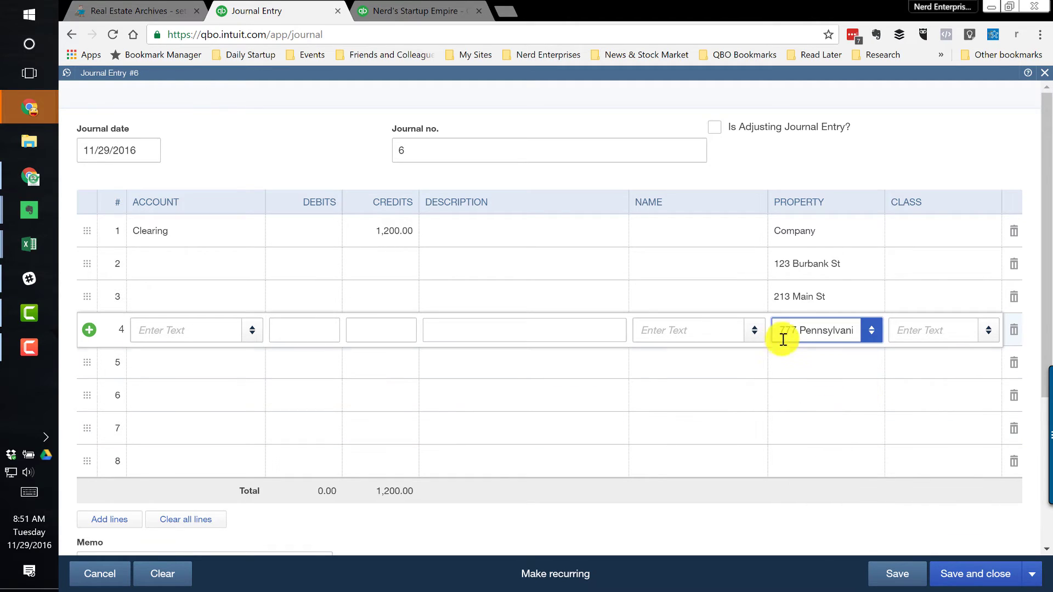
{"action": "left_click", "coordinate": [168, 275]}
Set the account on journal lines 2, 3 and 4 to Insurance Expense.
{"action": "type", "text": "ins"}
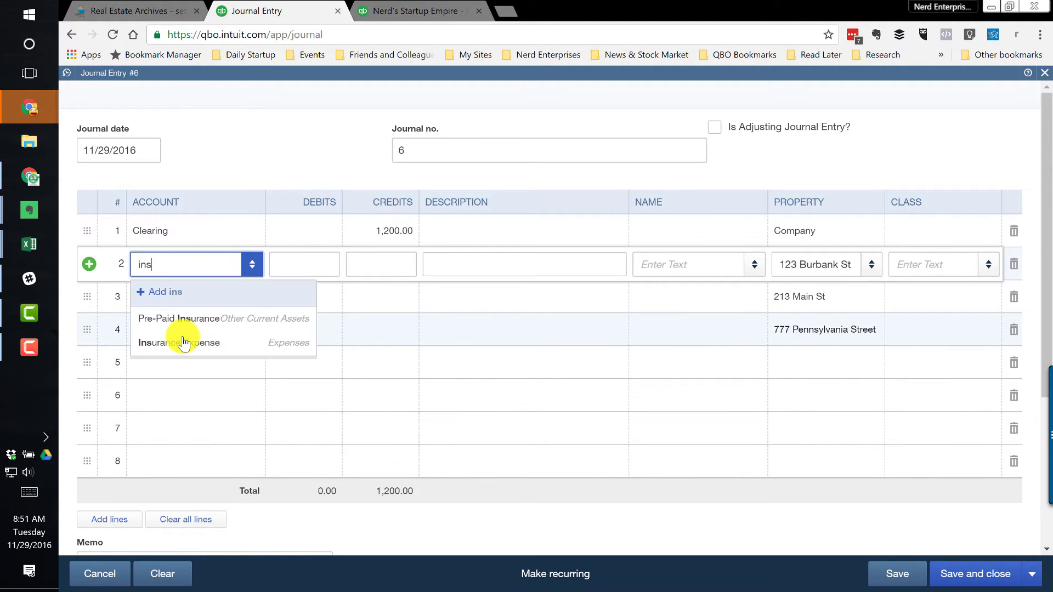
{"action": "left_click", "coordinate": [184, 343]}
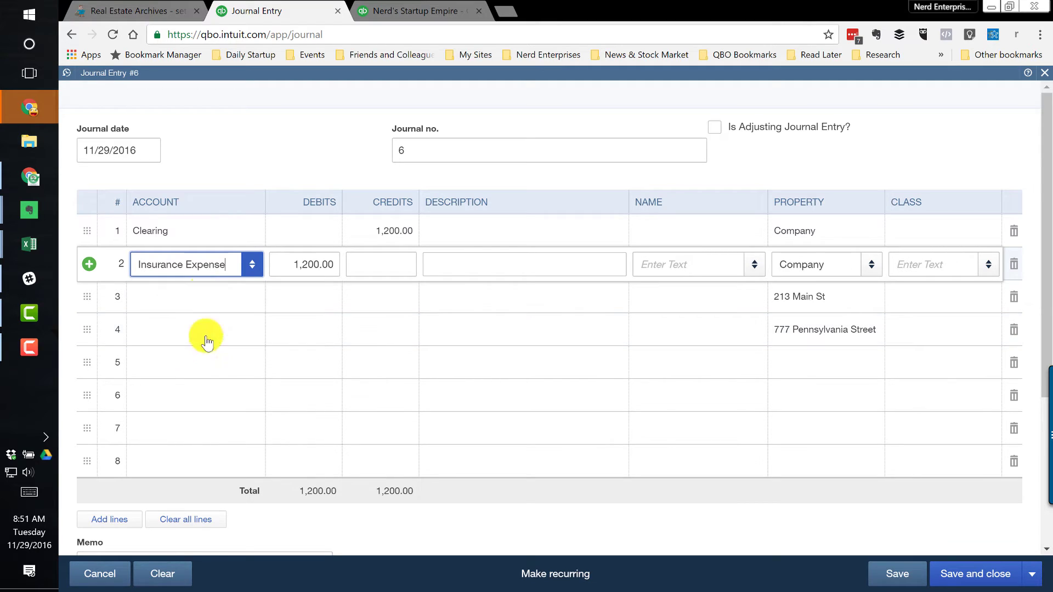
{"action": "left_click", "coordinate": [228, 264]}
{"action": "left_click", "coordinate": [188, 299]}
{"action": "left_click", "coordinate": [183, 328]}
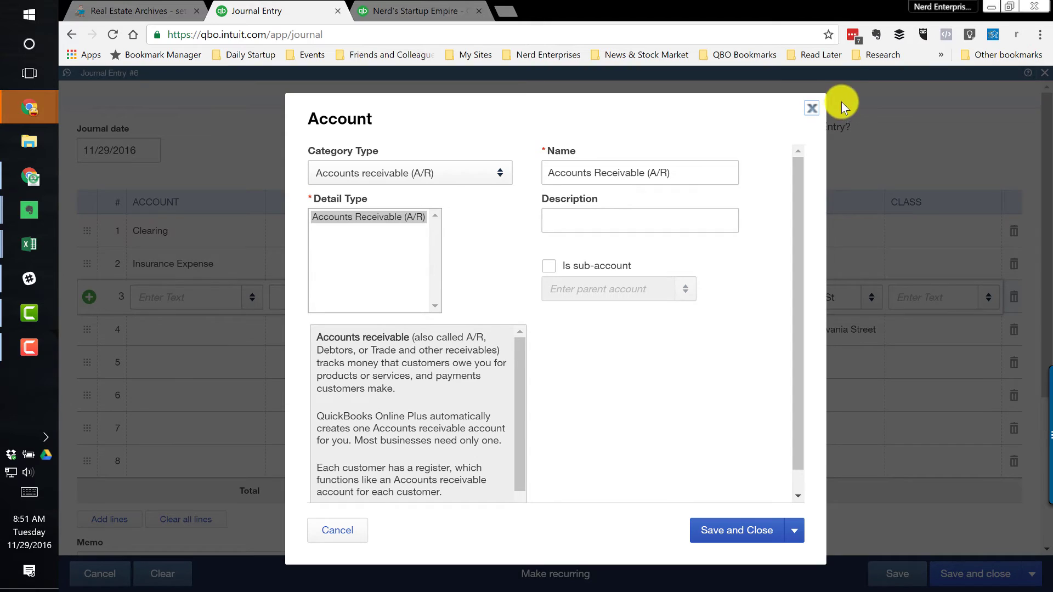
{"action": "left_click", "coordinate": [812, 108]}
{"action": "left_click", "coordinate": [186, 299]}
{"action": "left_click", "coordinate": [186, 322]}
{"action": "left_click", "coordinate": [185, 340]}
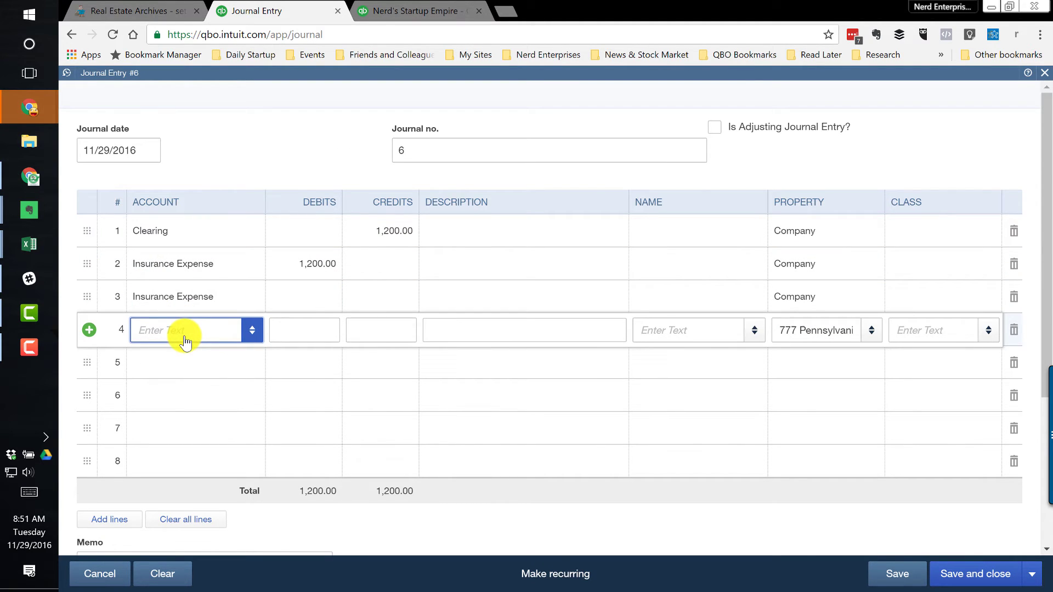
{"action": "type", "text": "ins"}
{"action": "key", "text": "Tab"}
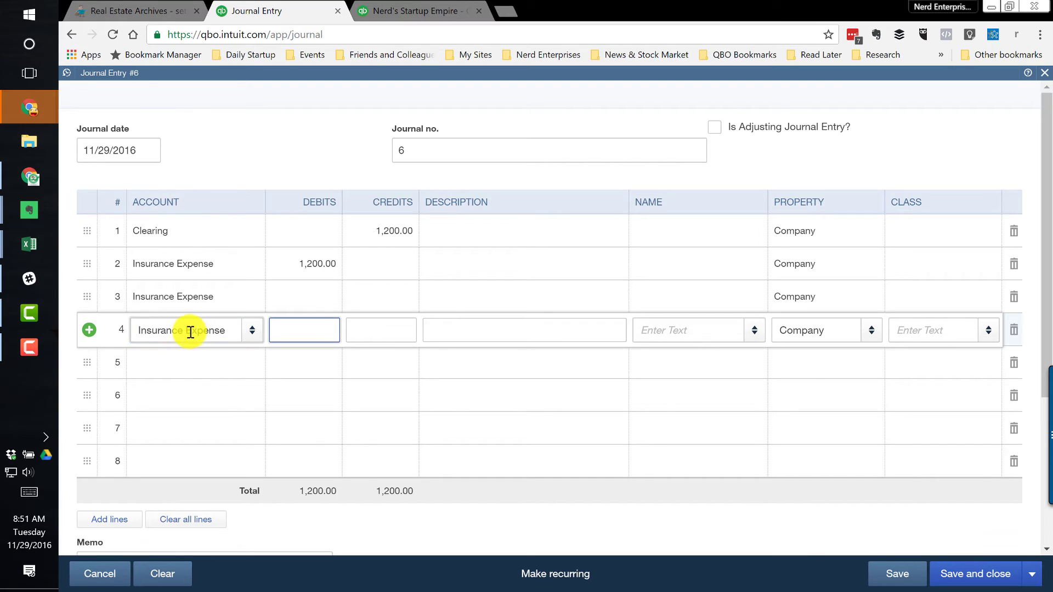
Reassign lines 2–4 to 123 Burbank St, 213 Main St and 777 Pennsylvania Street.
{"action": "left_click", "coordinate": [826, 265]}
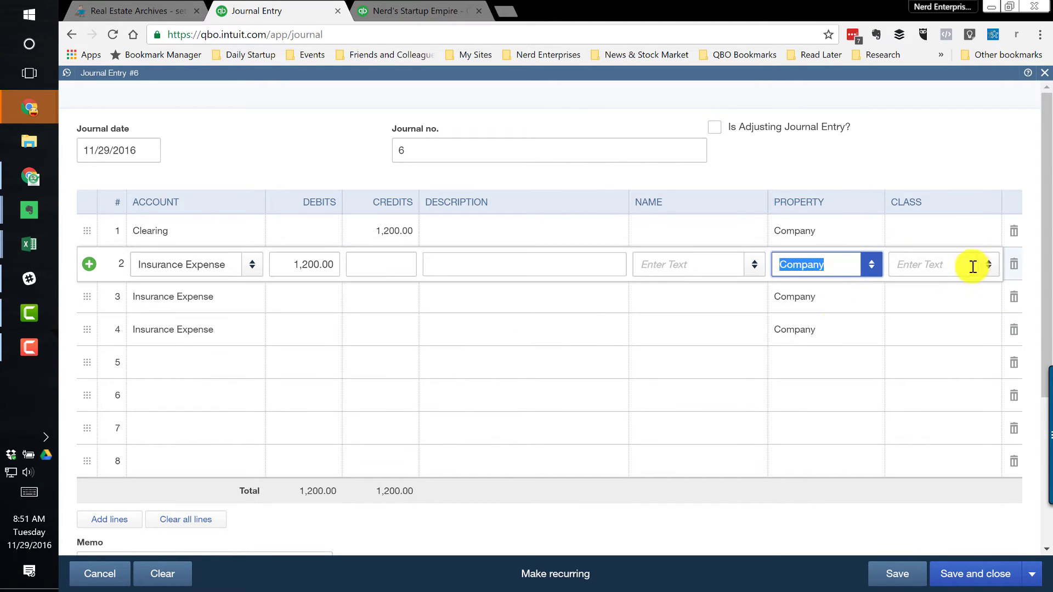
{"action": "left_click", "coordinate": [868, 264]}
{"action": "left_click", "coordinate": [817, 329]}
{"action": "left_click", "coordinate": [856, 298]}
{"action": "left_click", "coordinate": [851, 297]}
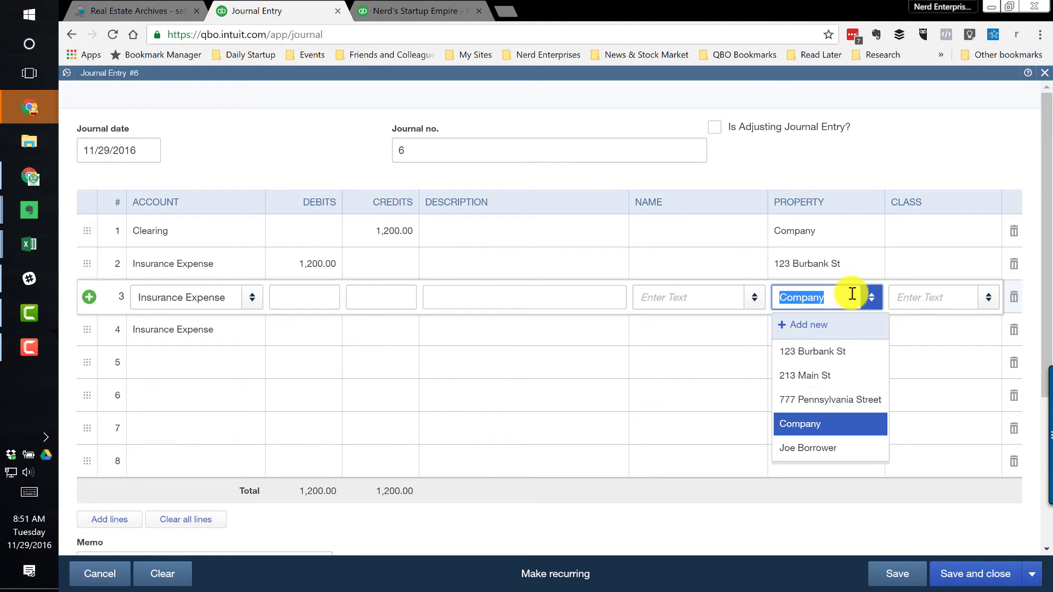
{"action": "left_click", "coordinate": [807, 379]}
{"action": "left_click", "coordinate": [827, 332]}
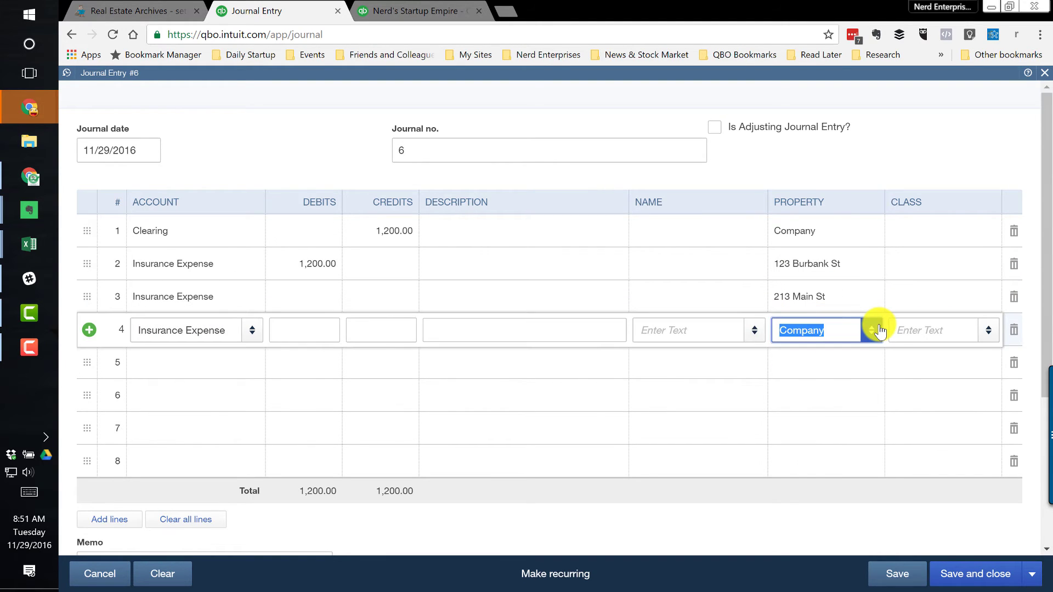
{"action": "left_click", "coordinate": [871, 329]}
{"action": "left_click", "coordinate": [807, 434]}
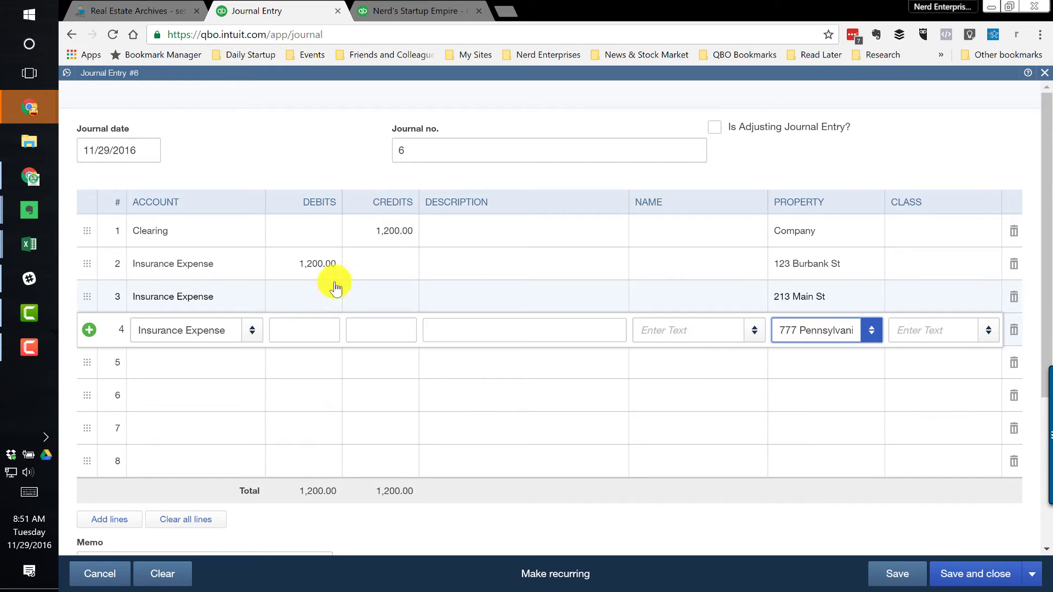
{"action": "left_click", "coordinate": [331, 265]}
Enter a 400.00 debit on each of journal lines 2, 3 and 4.
{"action": "type", "text": "400"}
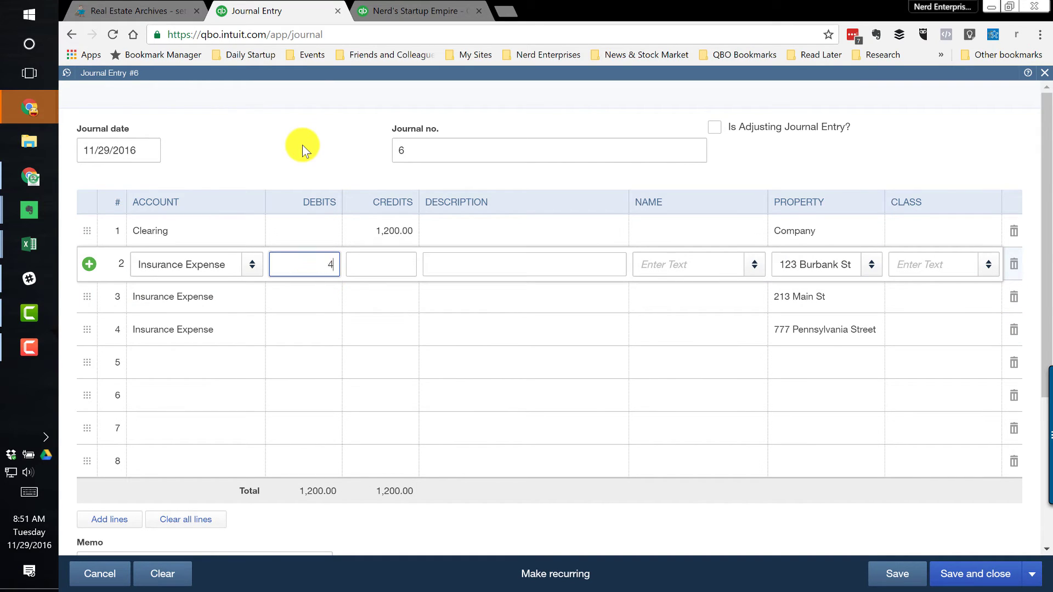
{"action": "key", "text": "Return"}
{"action": "type", "text": "400"}
{"action": "key", "text": "Return"}
{"action": "type", "text": "400"}
{"action": "key", "text": "Tab"}
{"action": "key", "text": "Tab"}
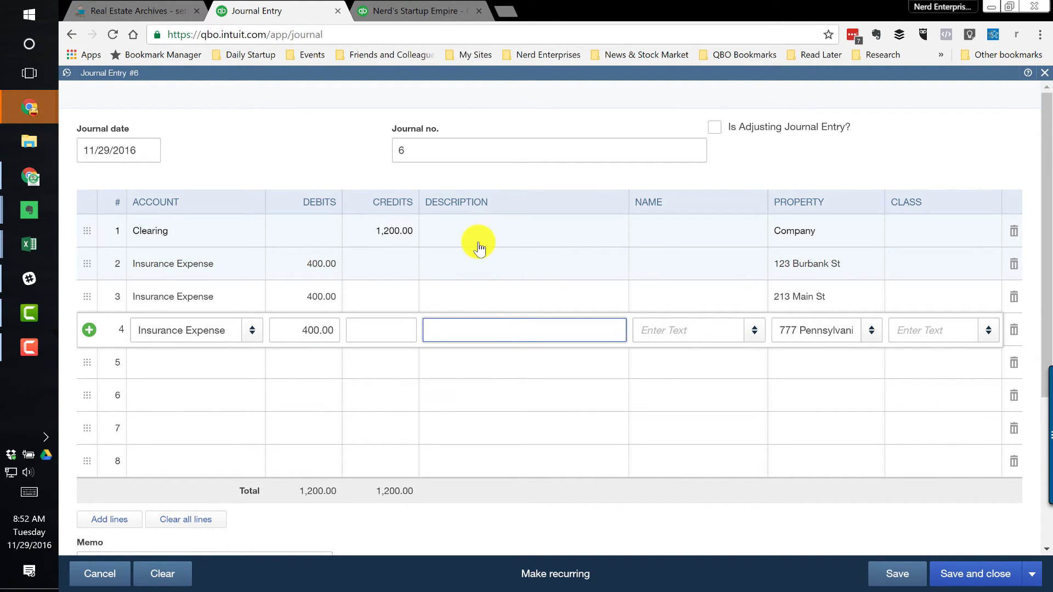
Review the Clearing credit and line 2 details, then save Journal Entry 6 past the missing-class warning.
{"action": "left_click", "coordinate": [478, 244]}
{"action": "left_click", "coordinate": [357, 235]}
{"action": "left_click", "coordinate": [357, 272]}
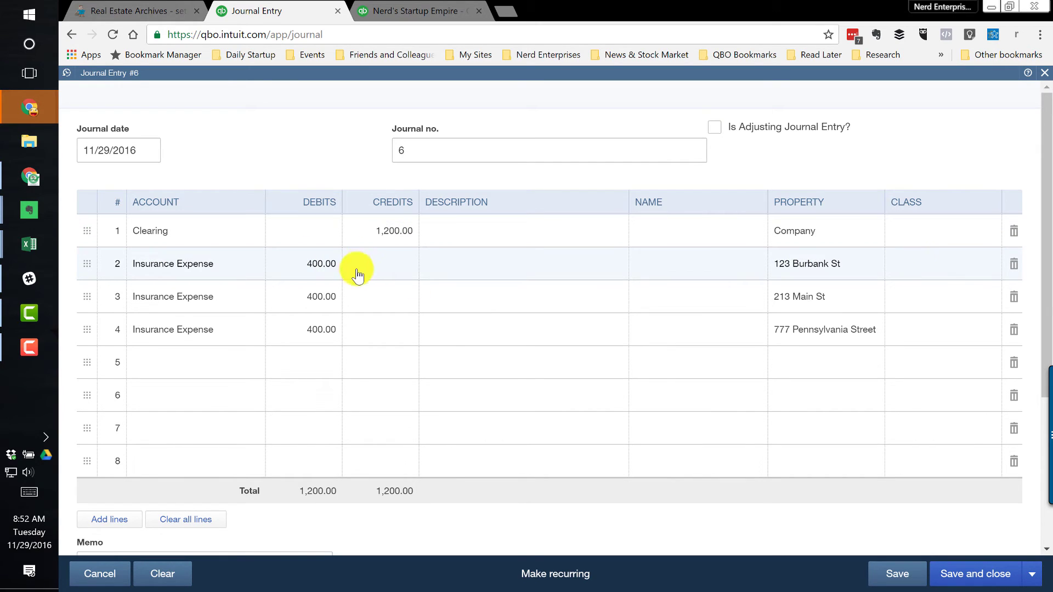
{"action": "left_click", "coordinate": [806, 264]}
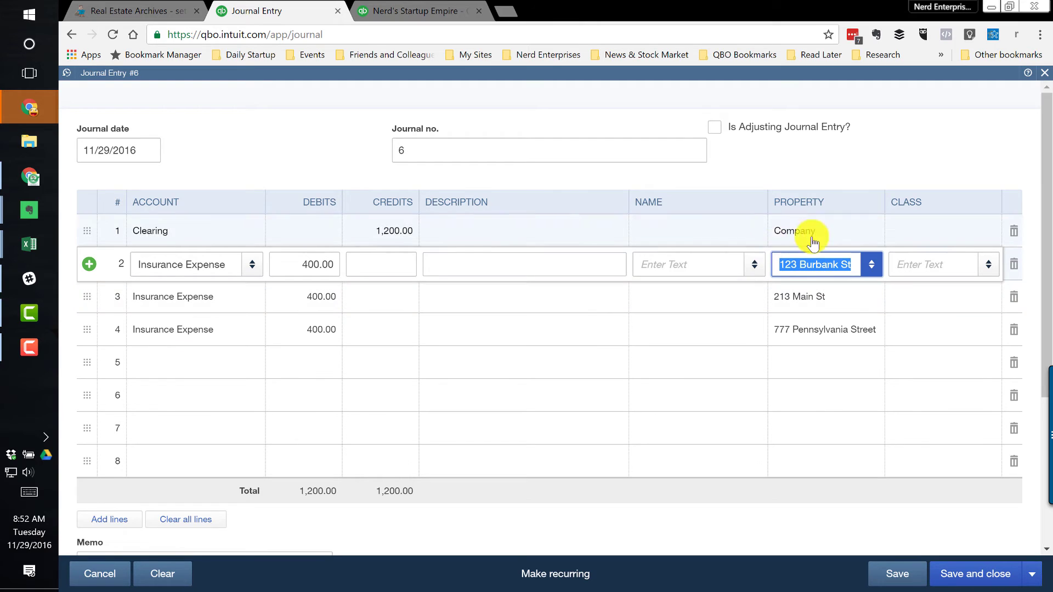
{"action": "left_click", "coordinate": [700, 263]}
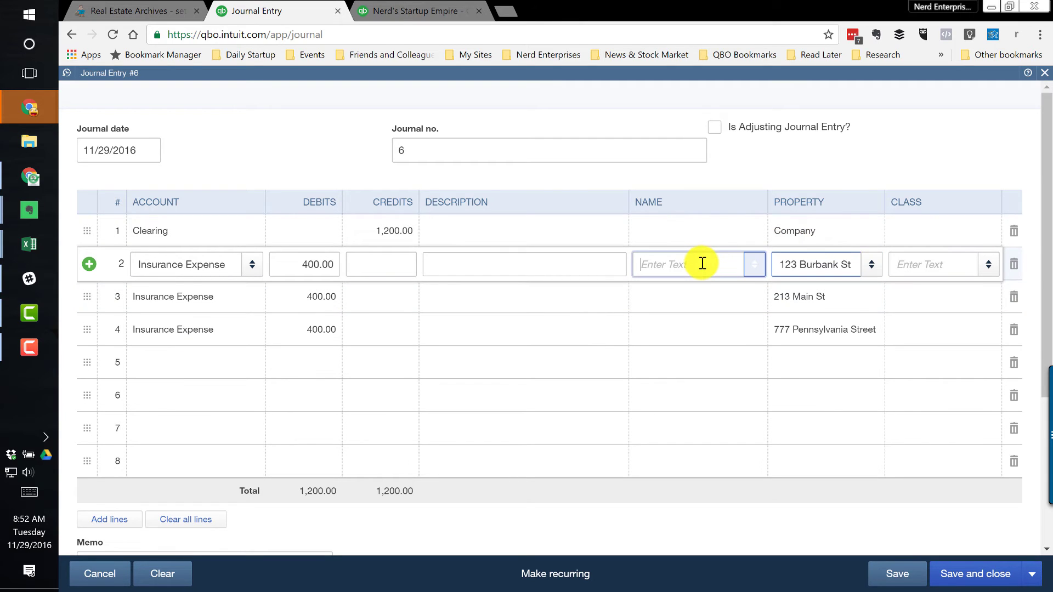
{"action": "left_click", "coordinate": [756, 266]}
{"action": "left_click", "coordinate": [755, 266]}
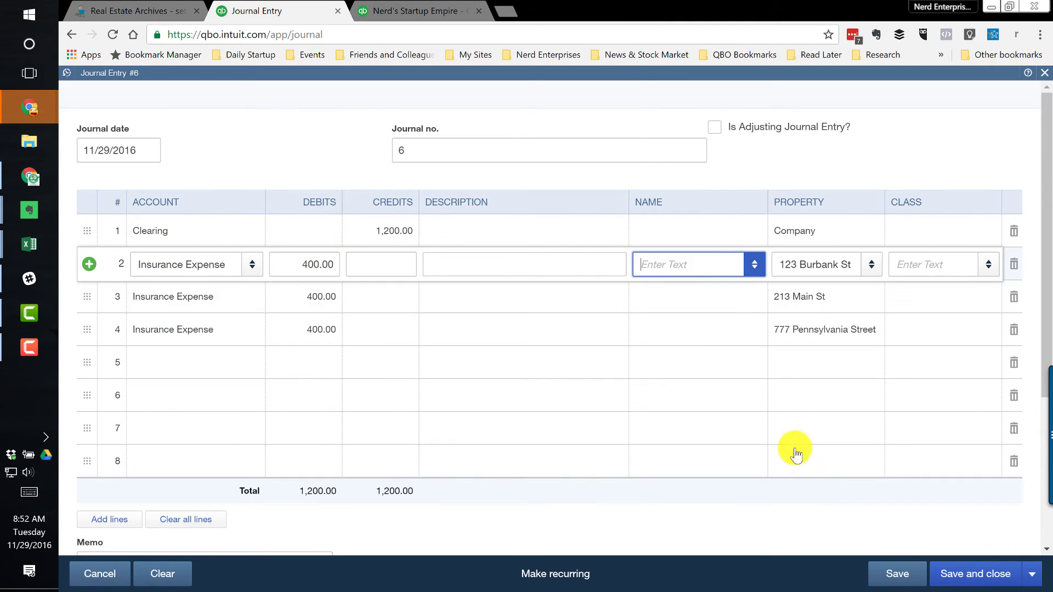
{"action": "left_click", "coordinate": [976, 574]}
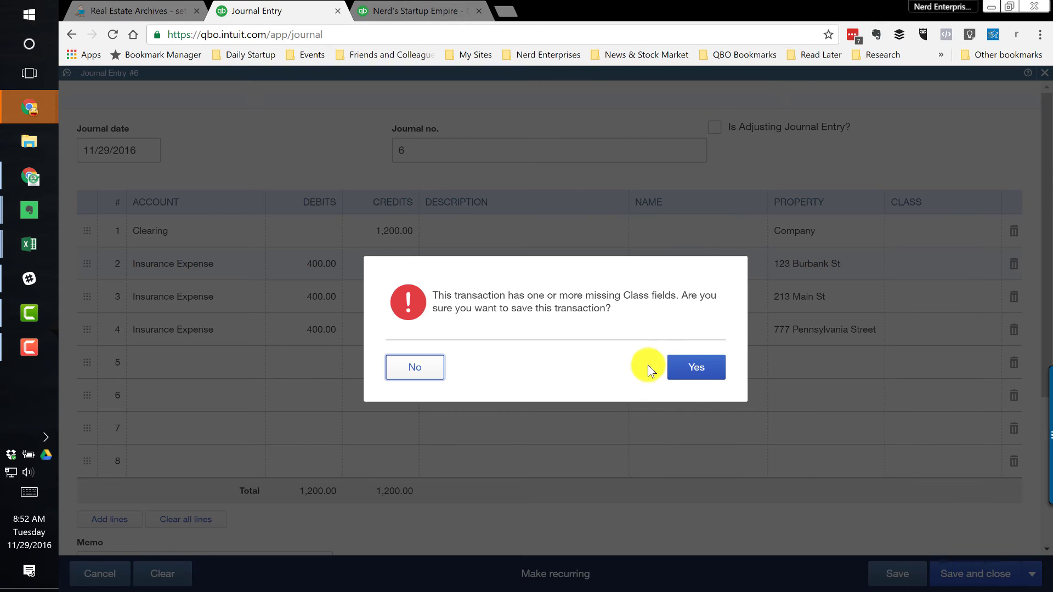
{"action": "left_click", "coordinate": [698, 369]}
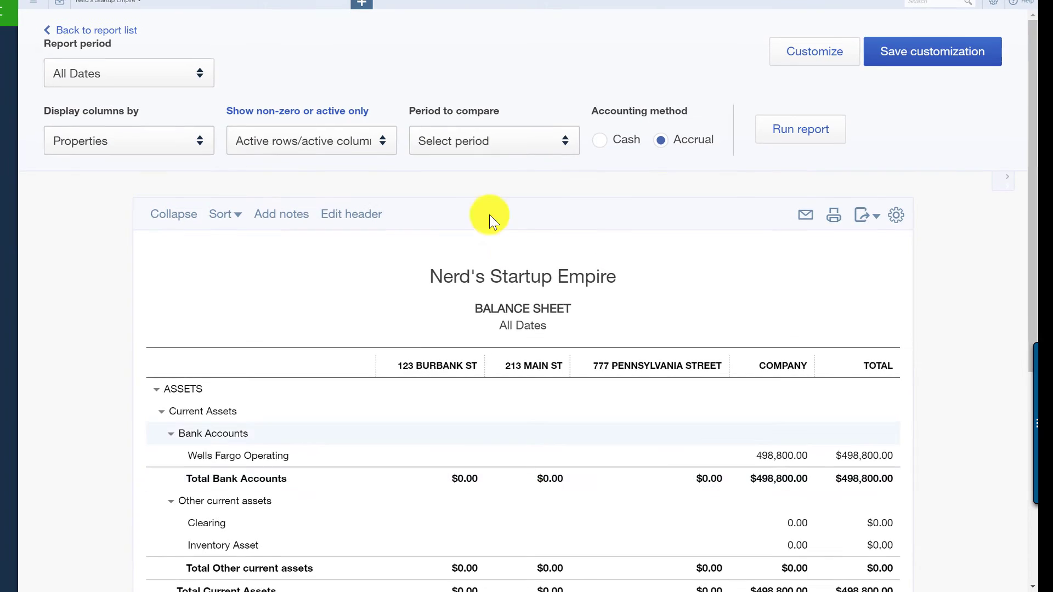
Go back from the Balance Sheet to the Reports list.
{"action": "left_click", "coordinate": [242, 101]}
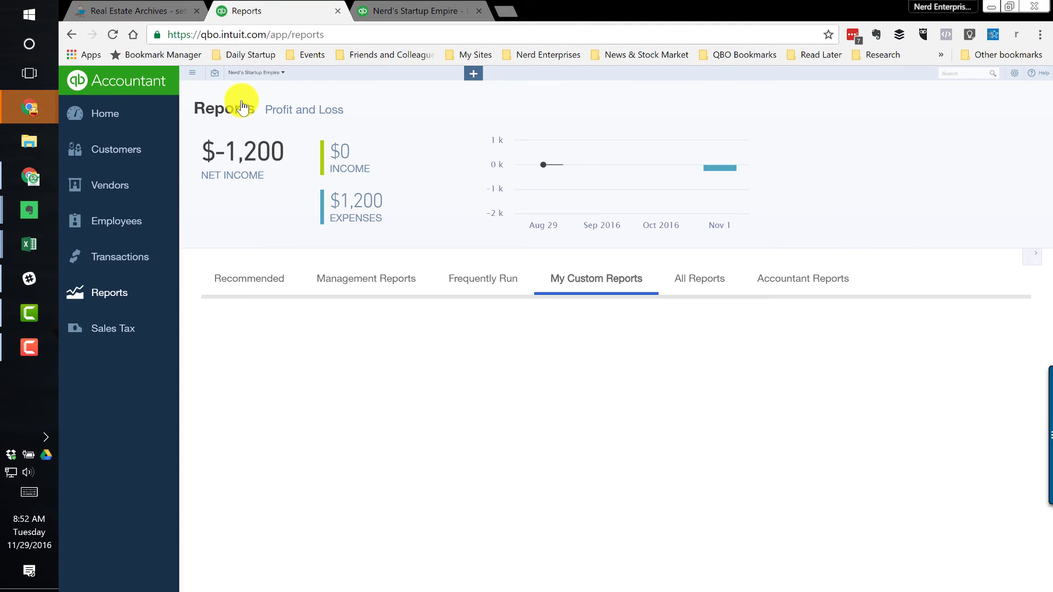
Run the Profit and Loss report for This Year-to-date with columns by Properties, showing 400.00 Insurance Expense each.
{"action": "left_click", "coordinate": [254, 278]}
{"action": "left_click", "coordinate": [503, 354]}
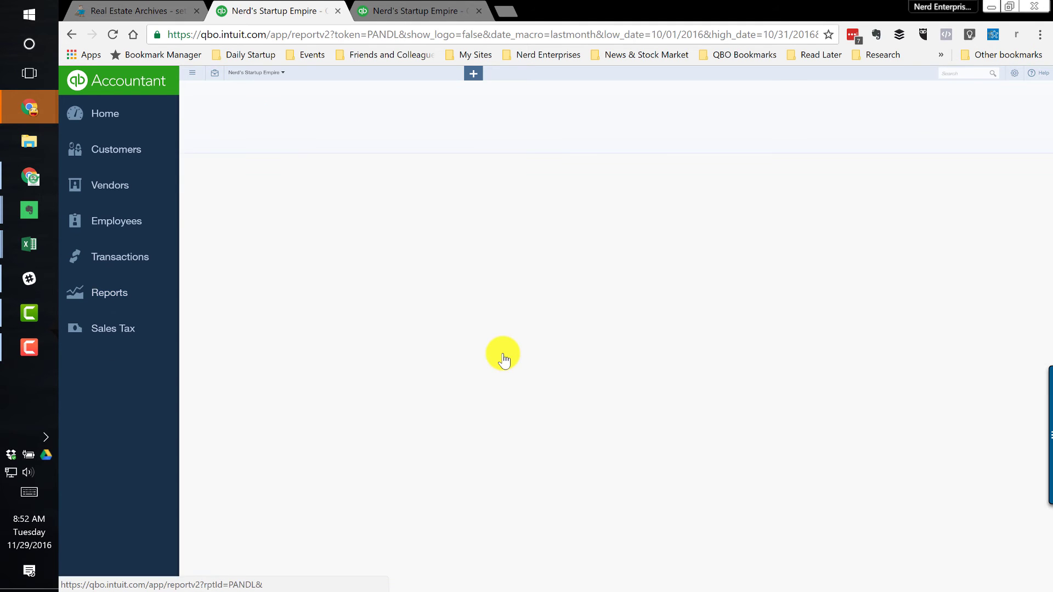
{"action": "left_click", "coordinate": [310, 141]}
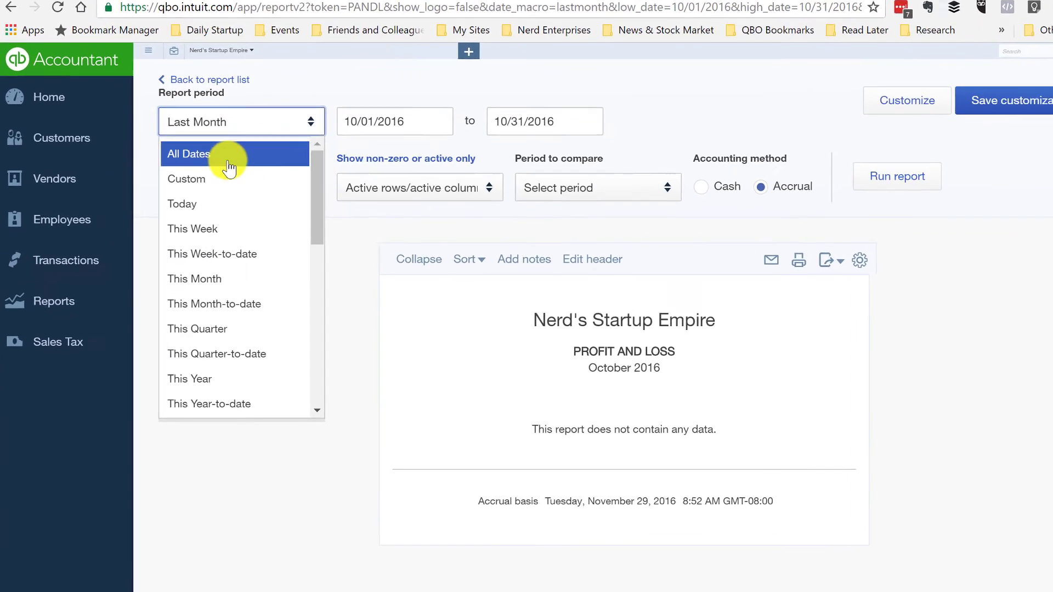
{"action": "left_click", "coordinate": [241, 125]}
{"action": "left_click", "coordinate": [239, 121]}
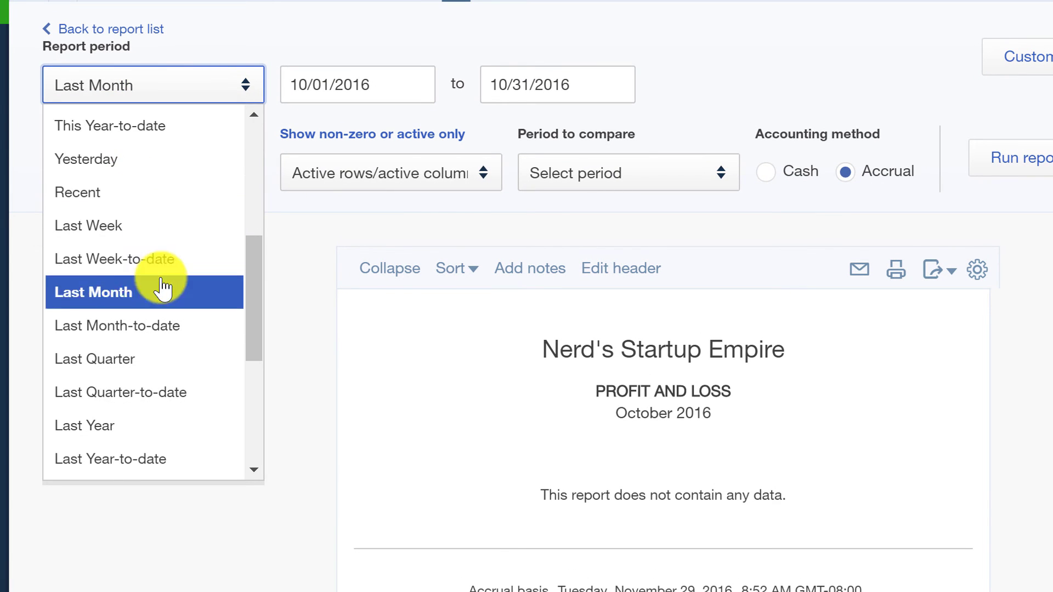
{"action": "scroll", "coordinate": [134, 250], "scroll_direction": "up", "scroll_amount": 5}
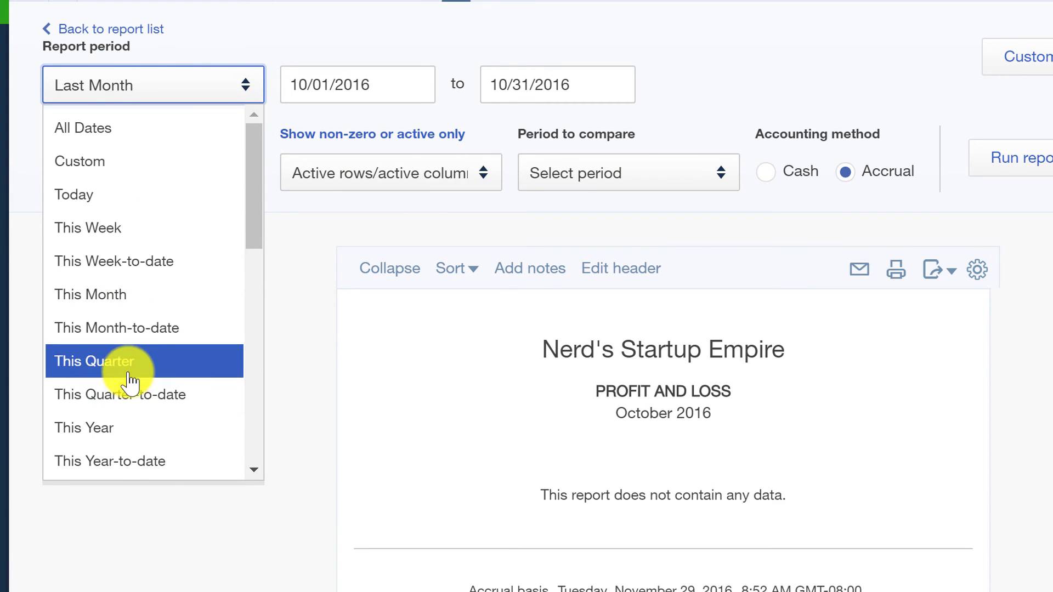
{"action": "scroll", "coordinate": [134, 379], "scroll_direction": "down", "scroll_amount": 2}
{"action": "left_click", "coordinate": [139, 354]}
{"action": "left_click", "coordinate": [246, 173]}
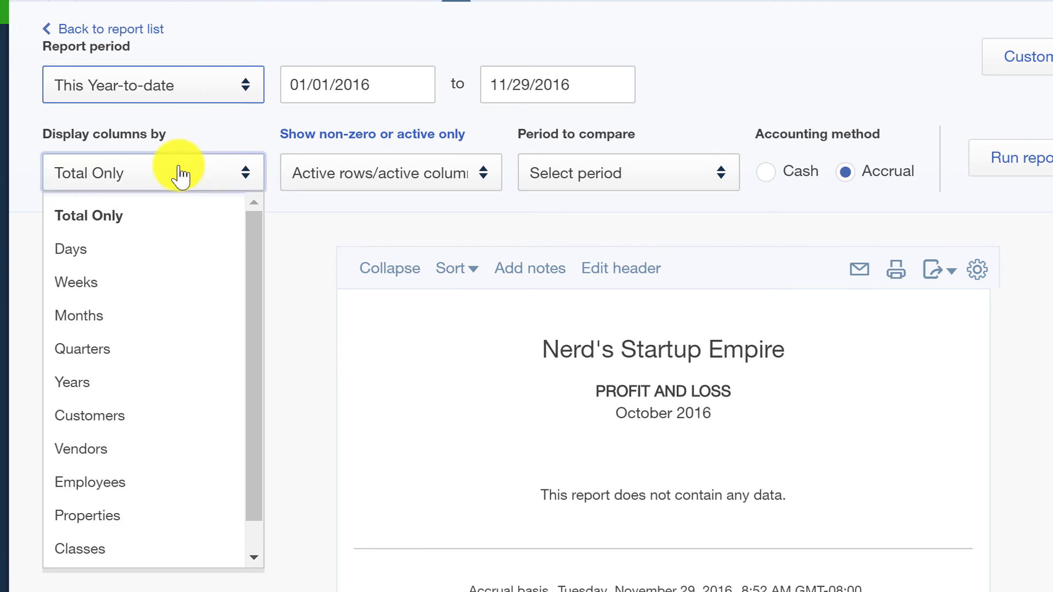
{"action": "left_click", "coordinate": [103, 495]}
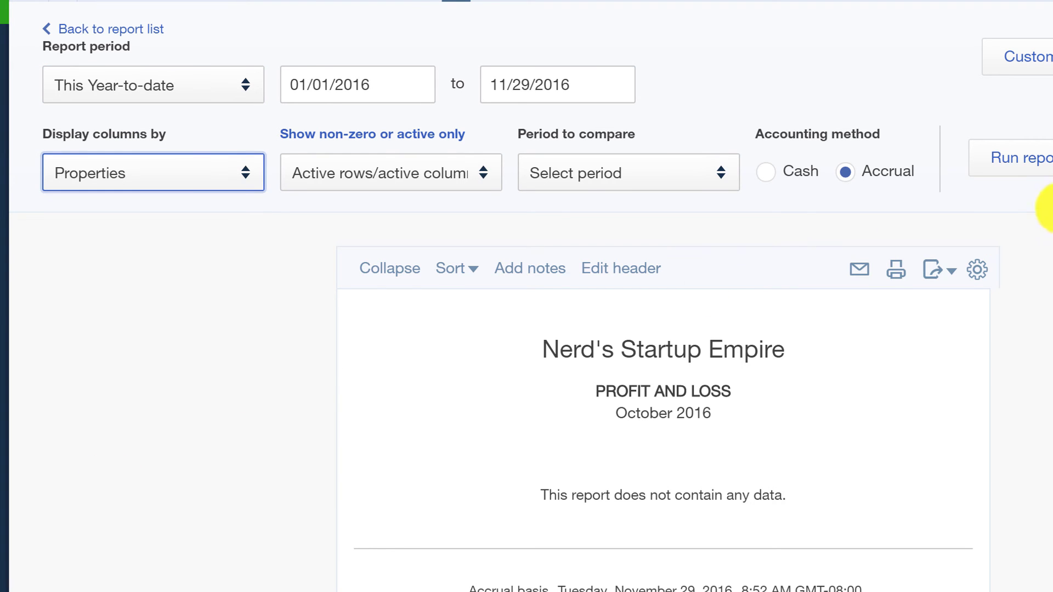
{"action": "left_click", "coordinate": [1018, 159]}
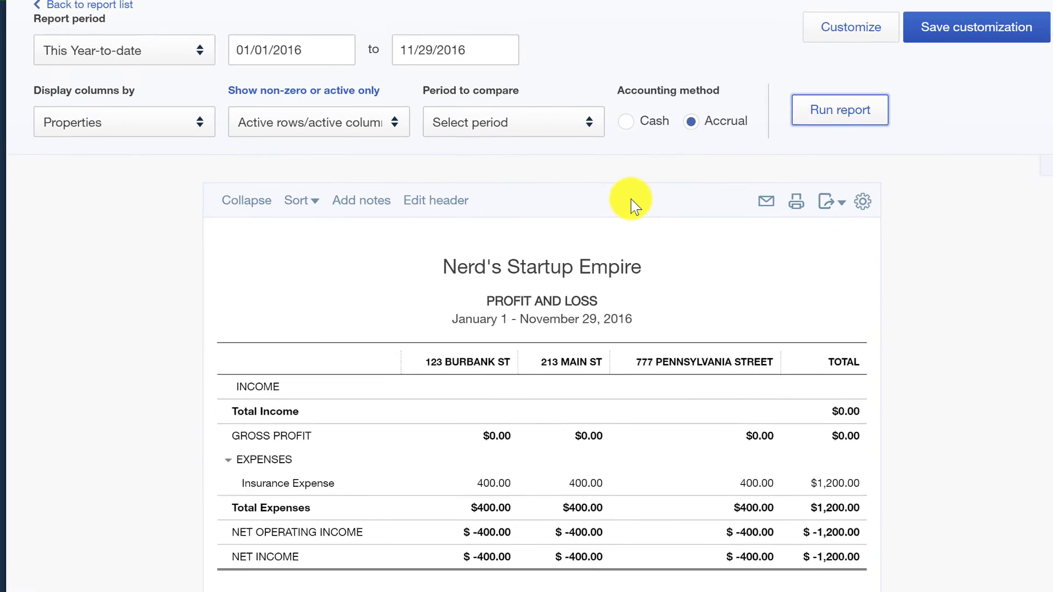
{"action": "scroll", "coordinate": [618, 176], "scroll_direction": "down", "scroll_amount": 3}
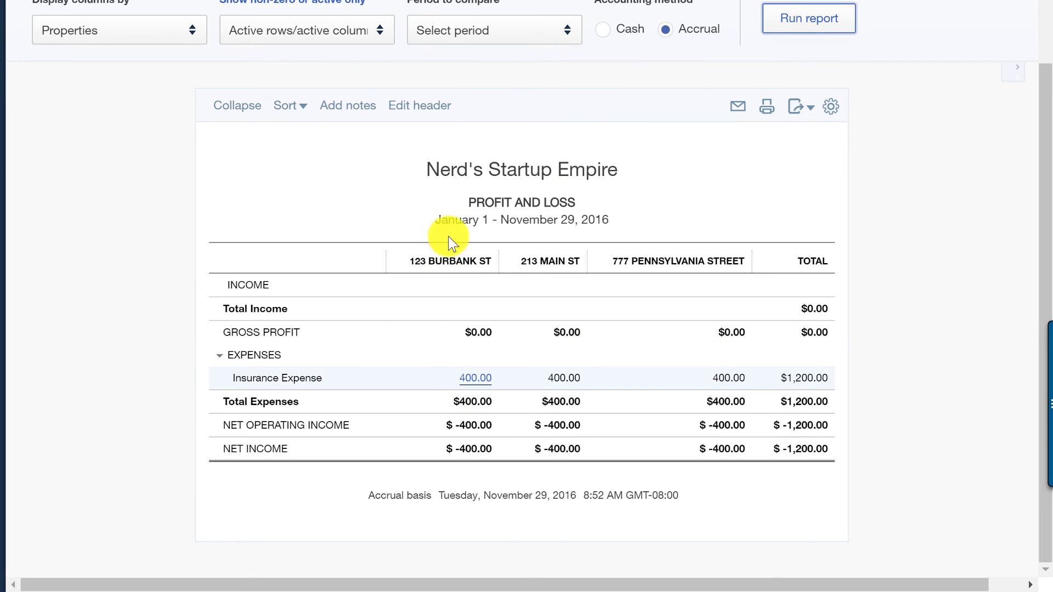